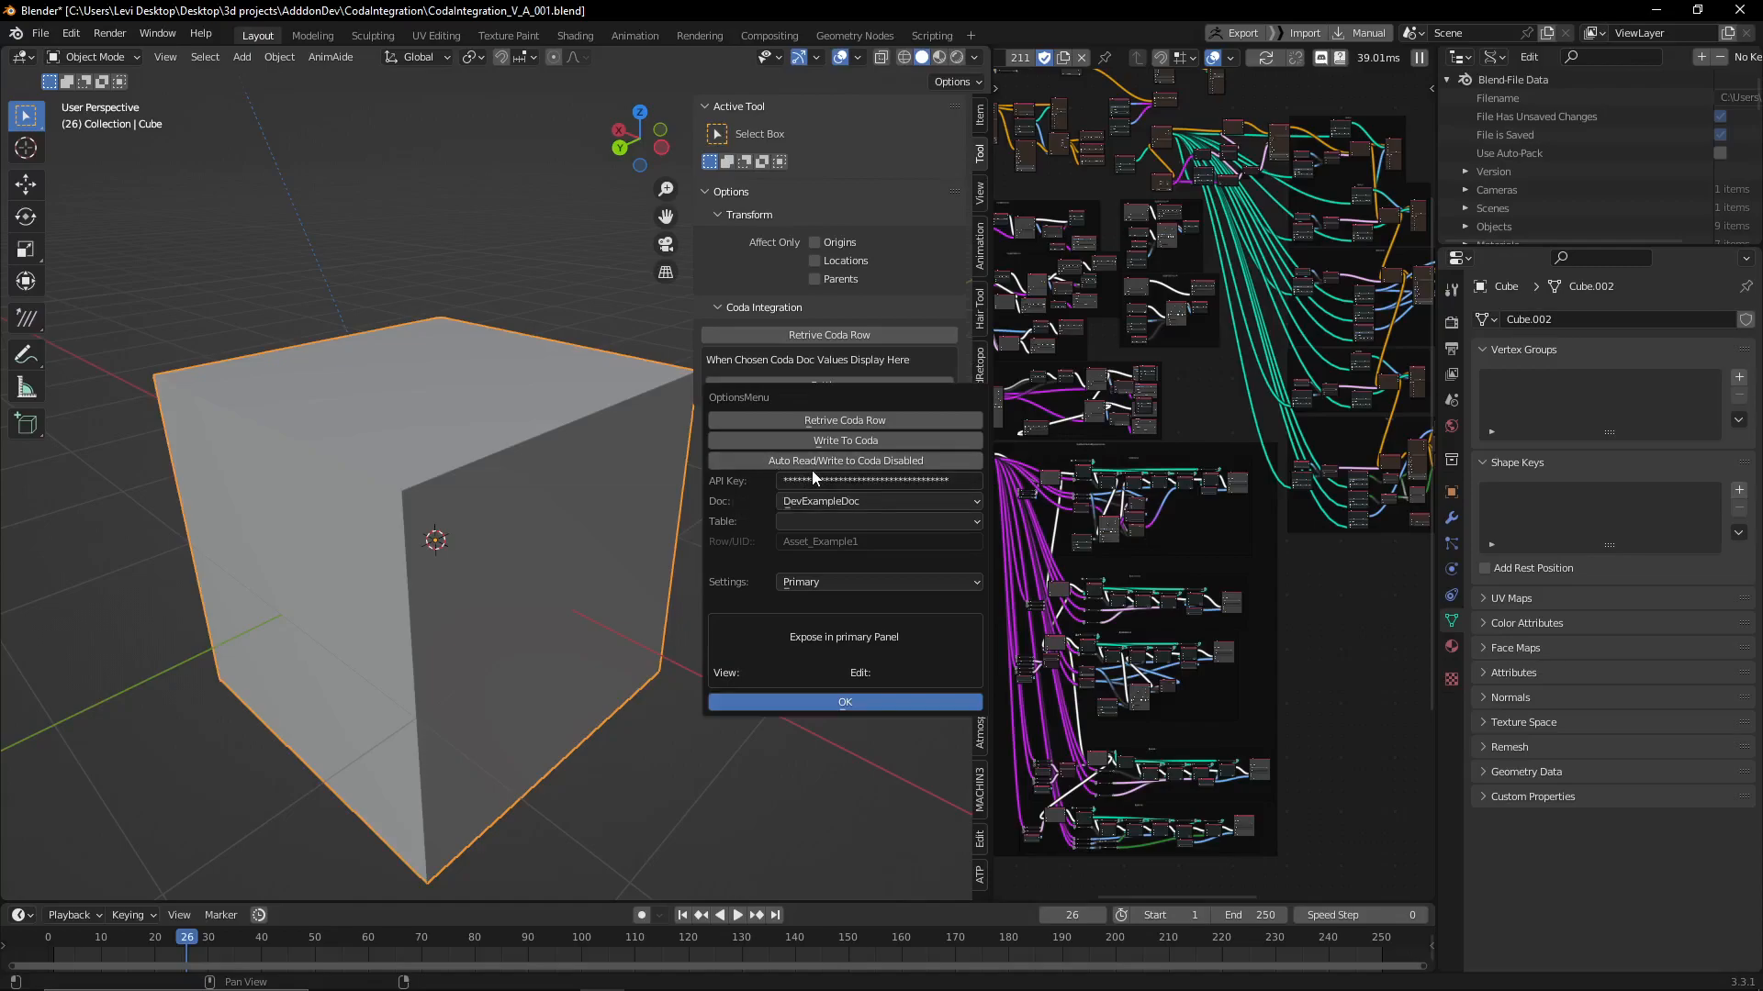
Retrieve the Coda row from the Asset List table of DevExampleDoc and shift the options window slightly aside
left_click(854, 426)
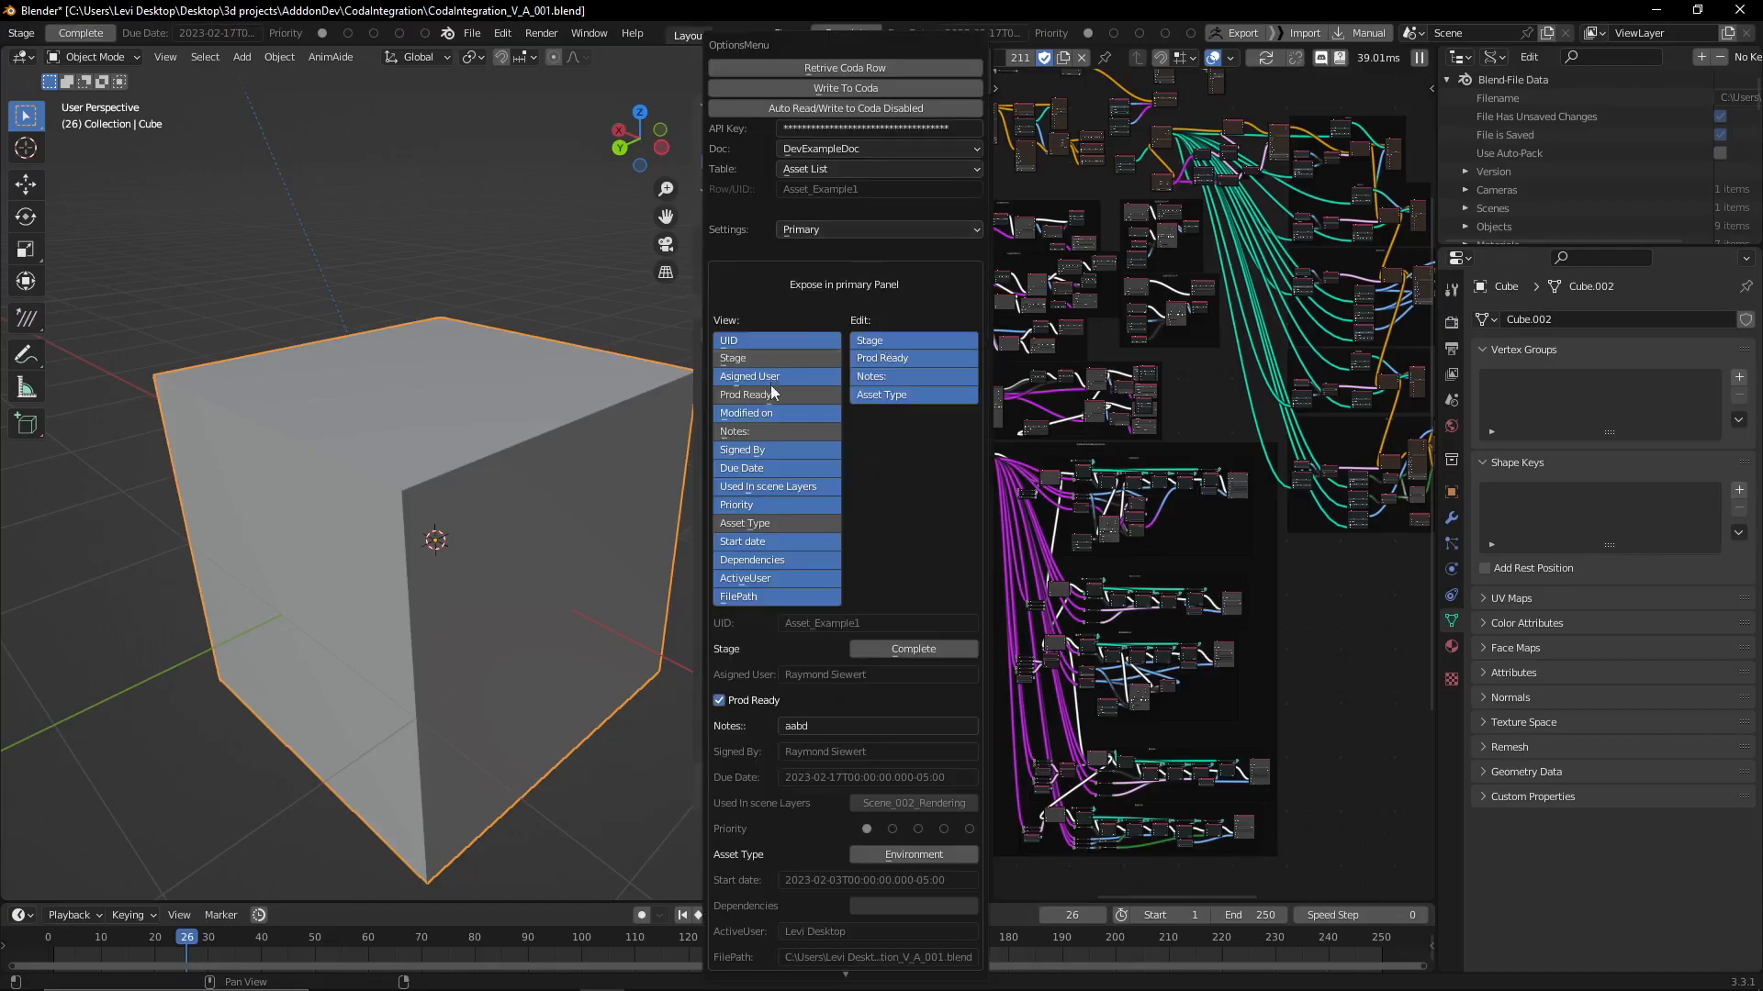
left_click_drag(834, 47, 817, 47)
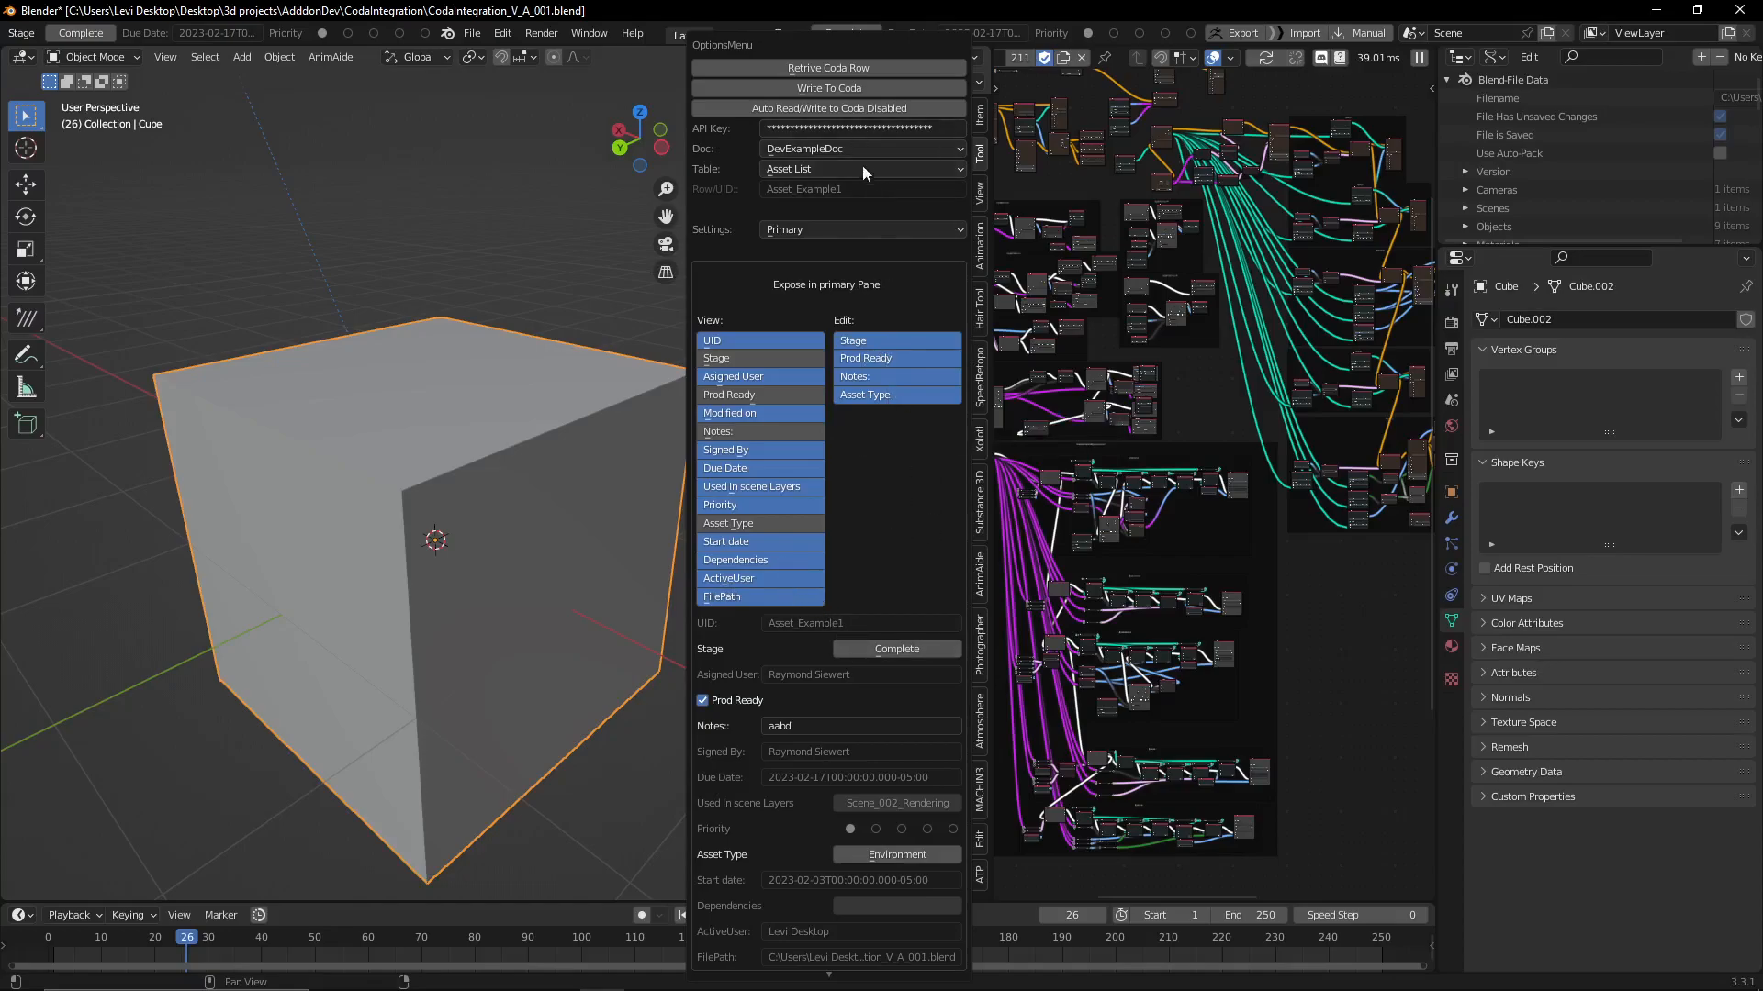
View the add-on's Inject settings and return to the Primary settings
left_click(846, 232)
left_click(850, 295)
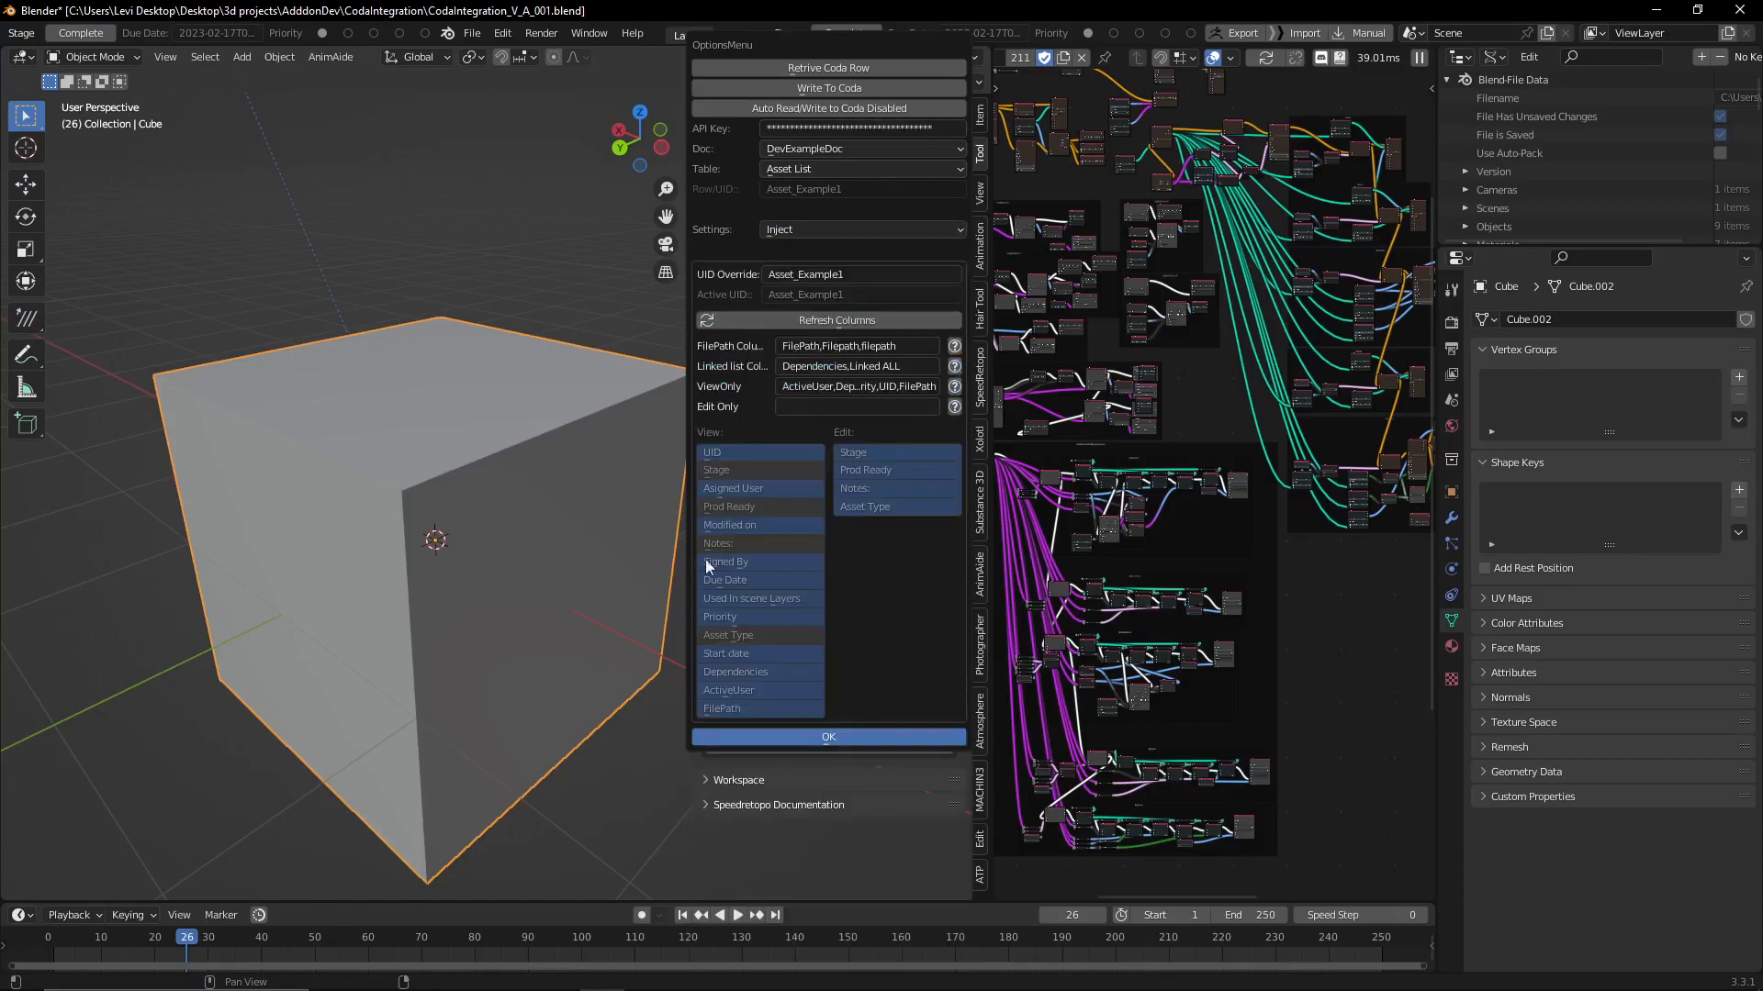
left_click(795, 223)
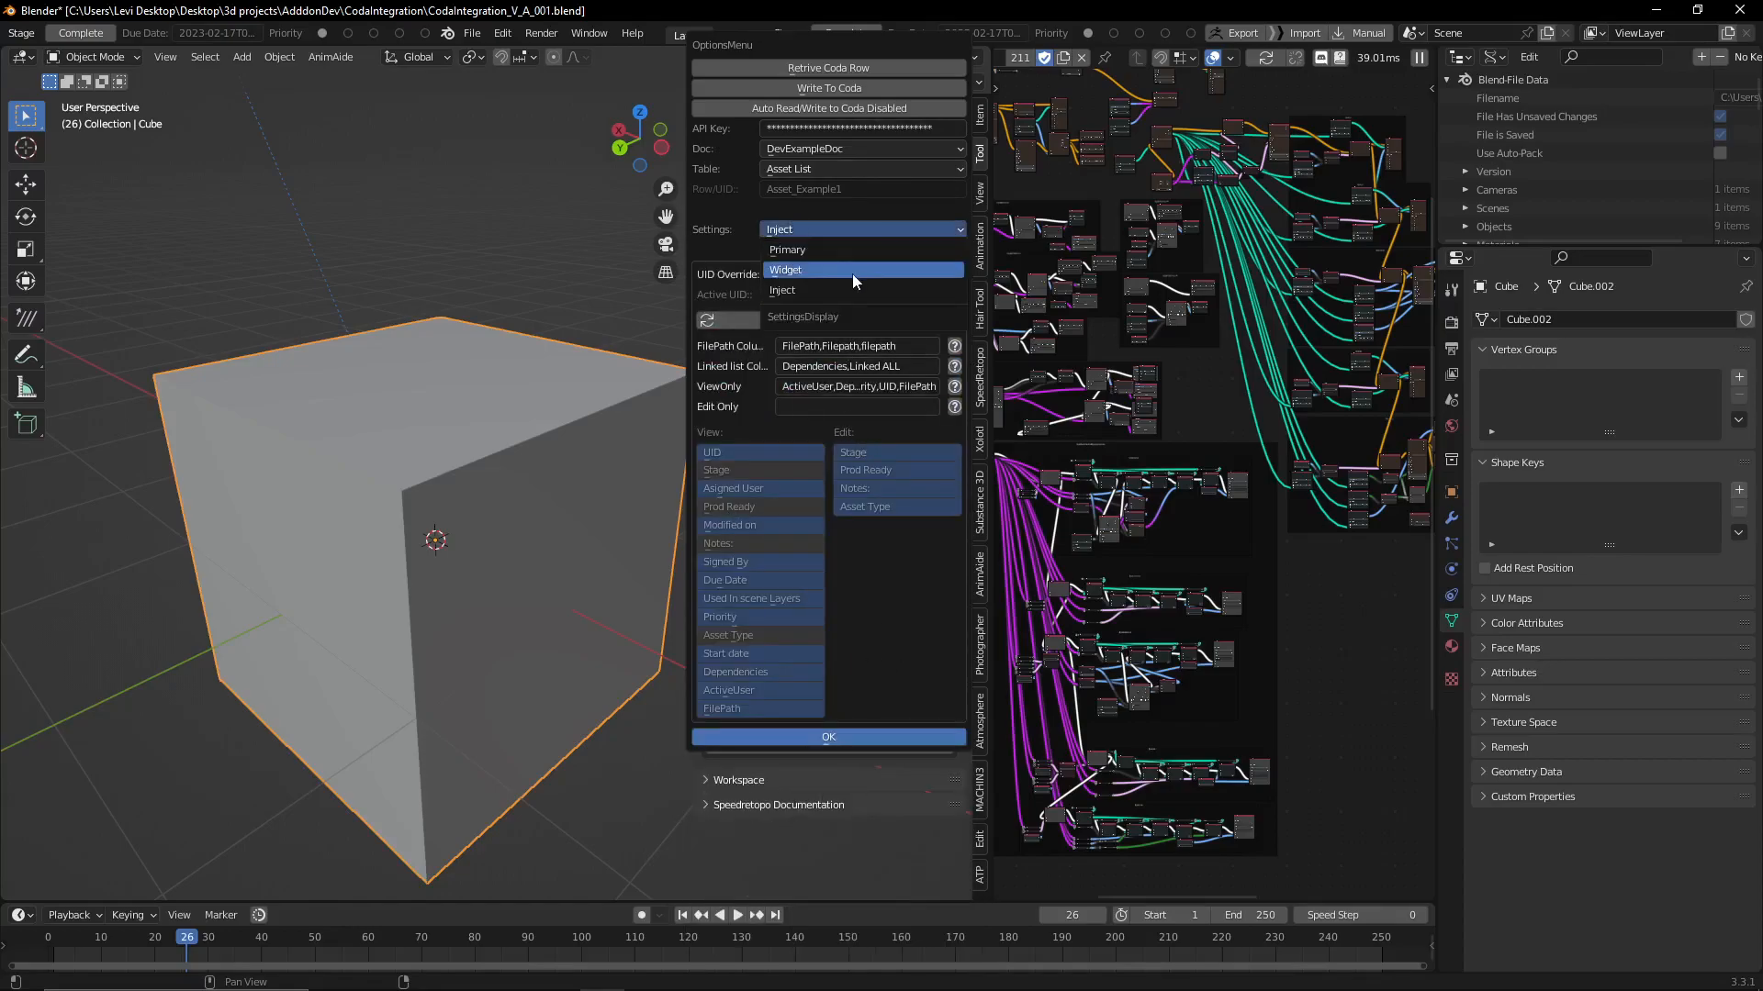
left_click(822, 257)
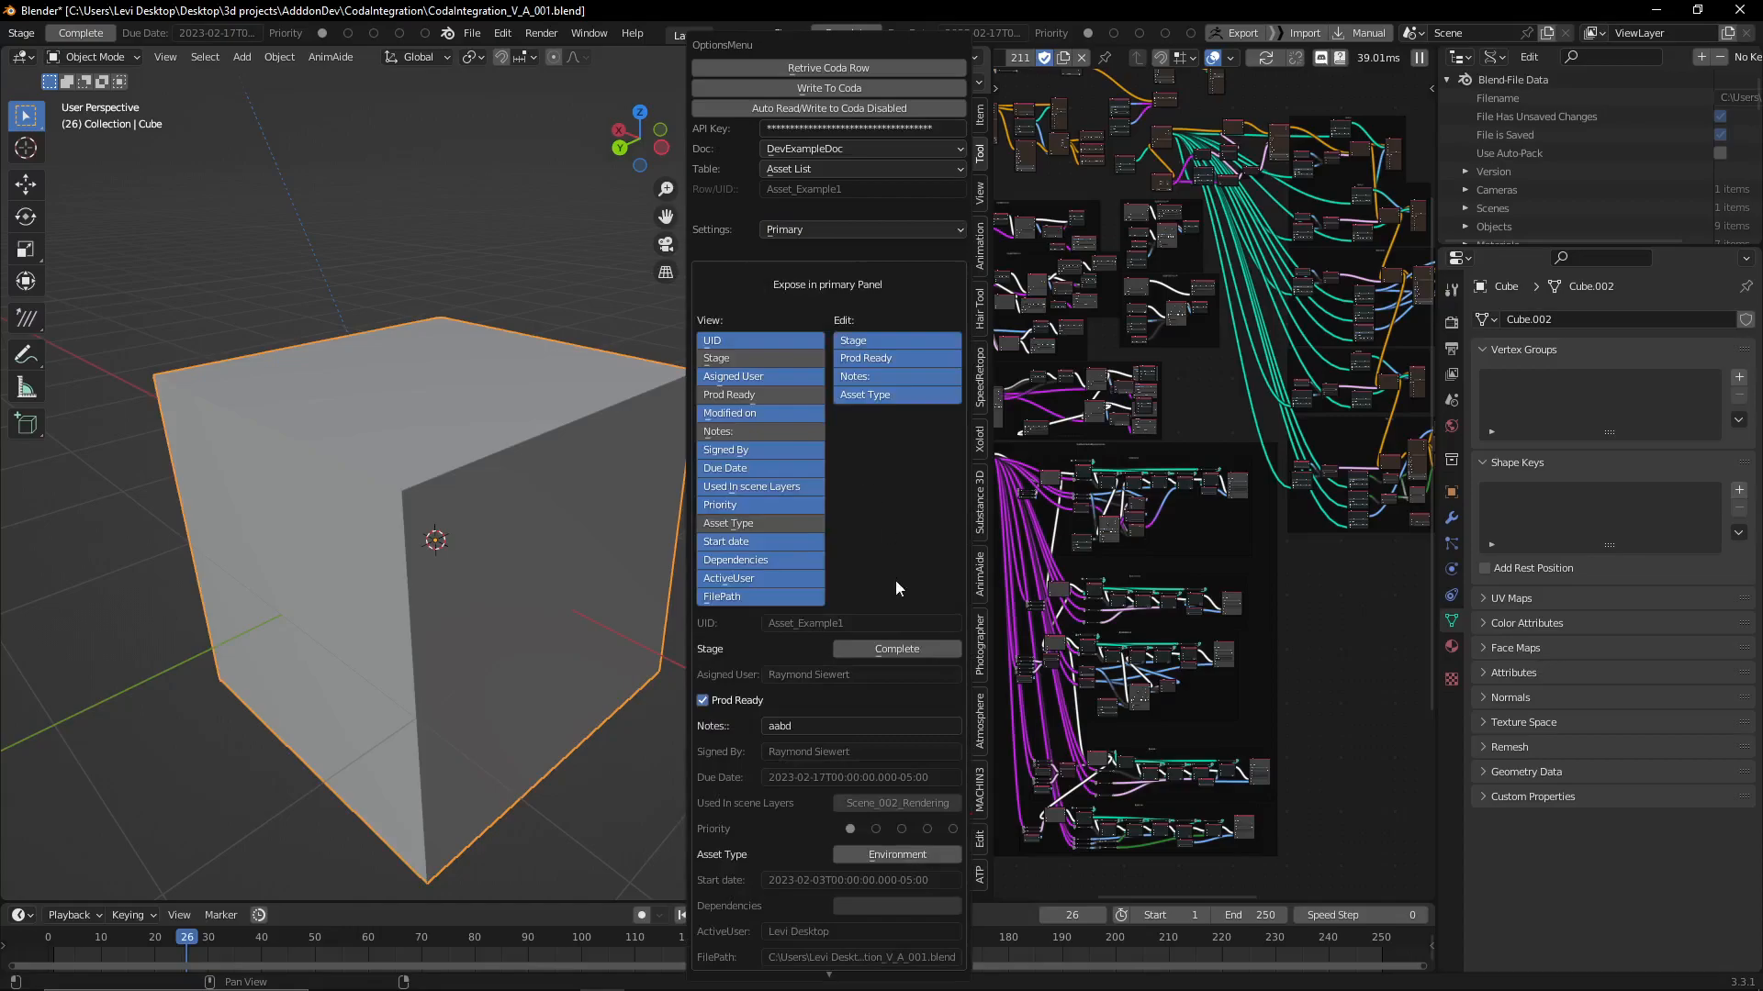
Set the Stage of Asset_Example1 to Rigging
left_click(899, 650)
left_click(911, 683)
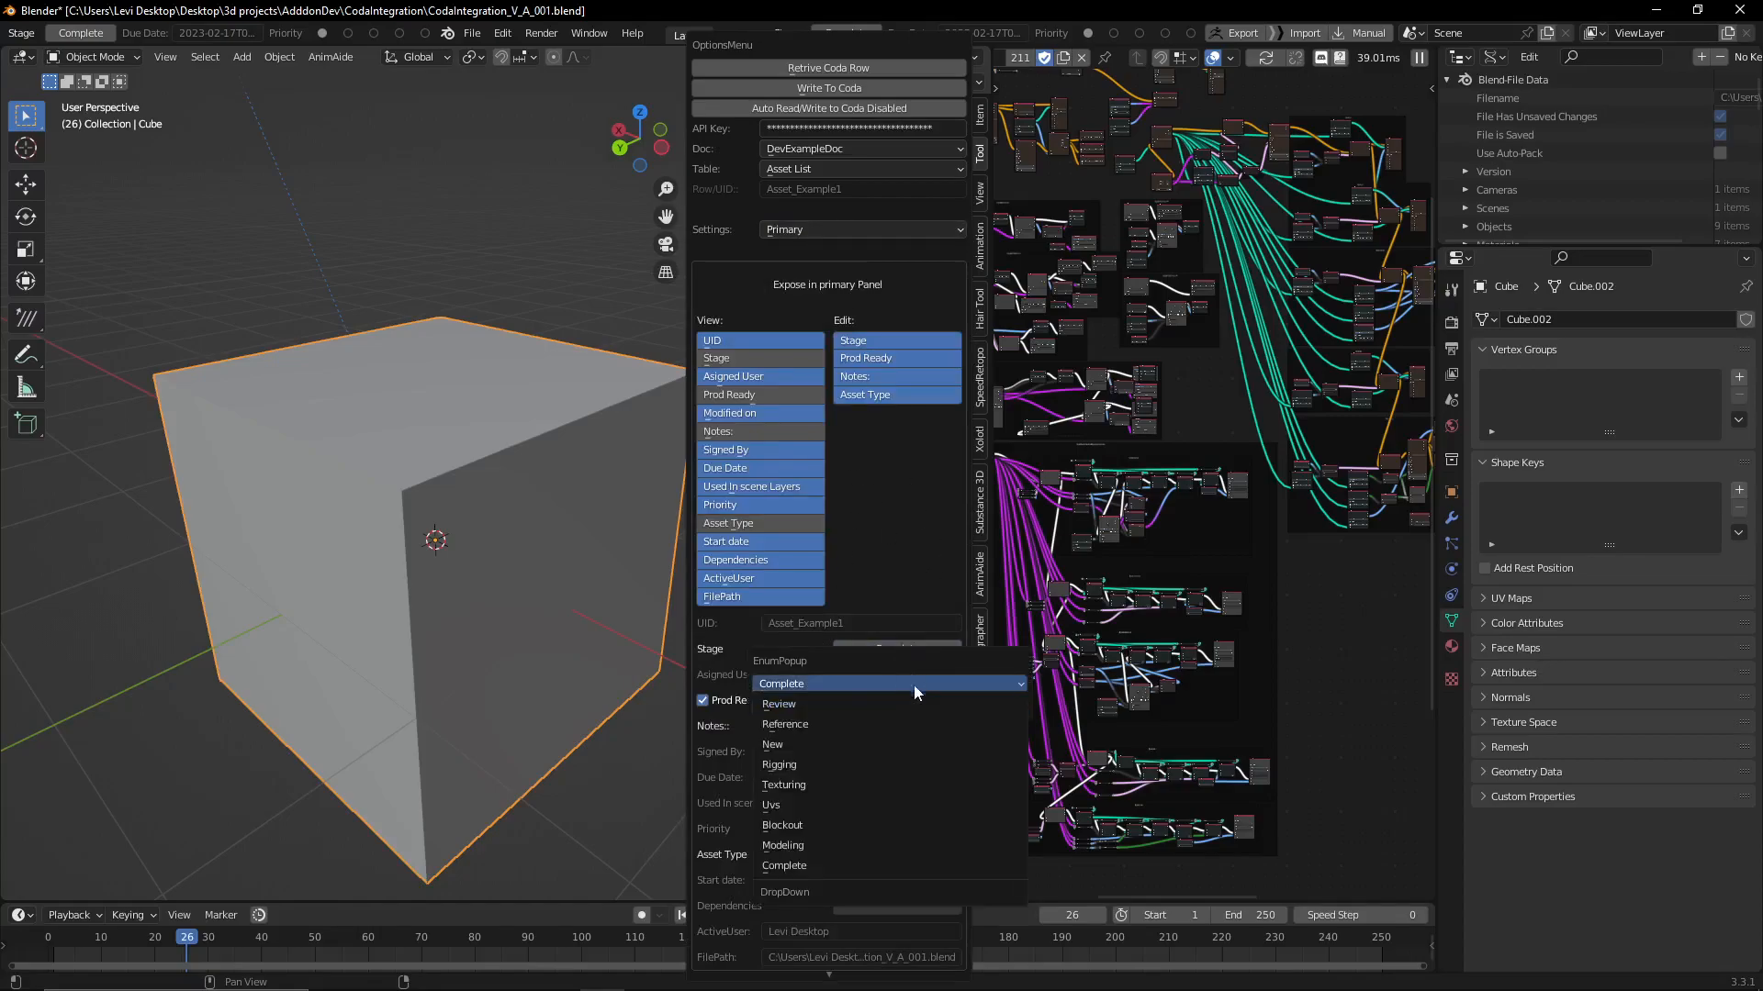
left_click(846, 769)
left_click(852, 705)
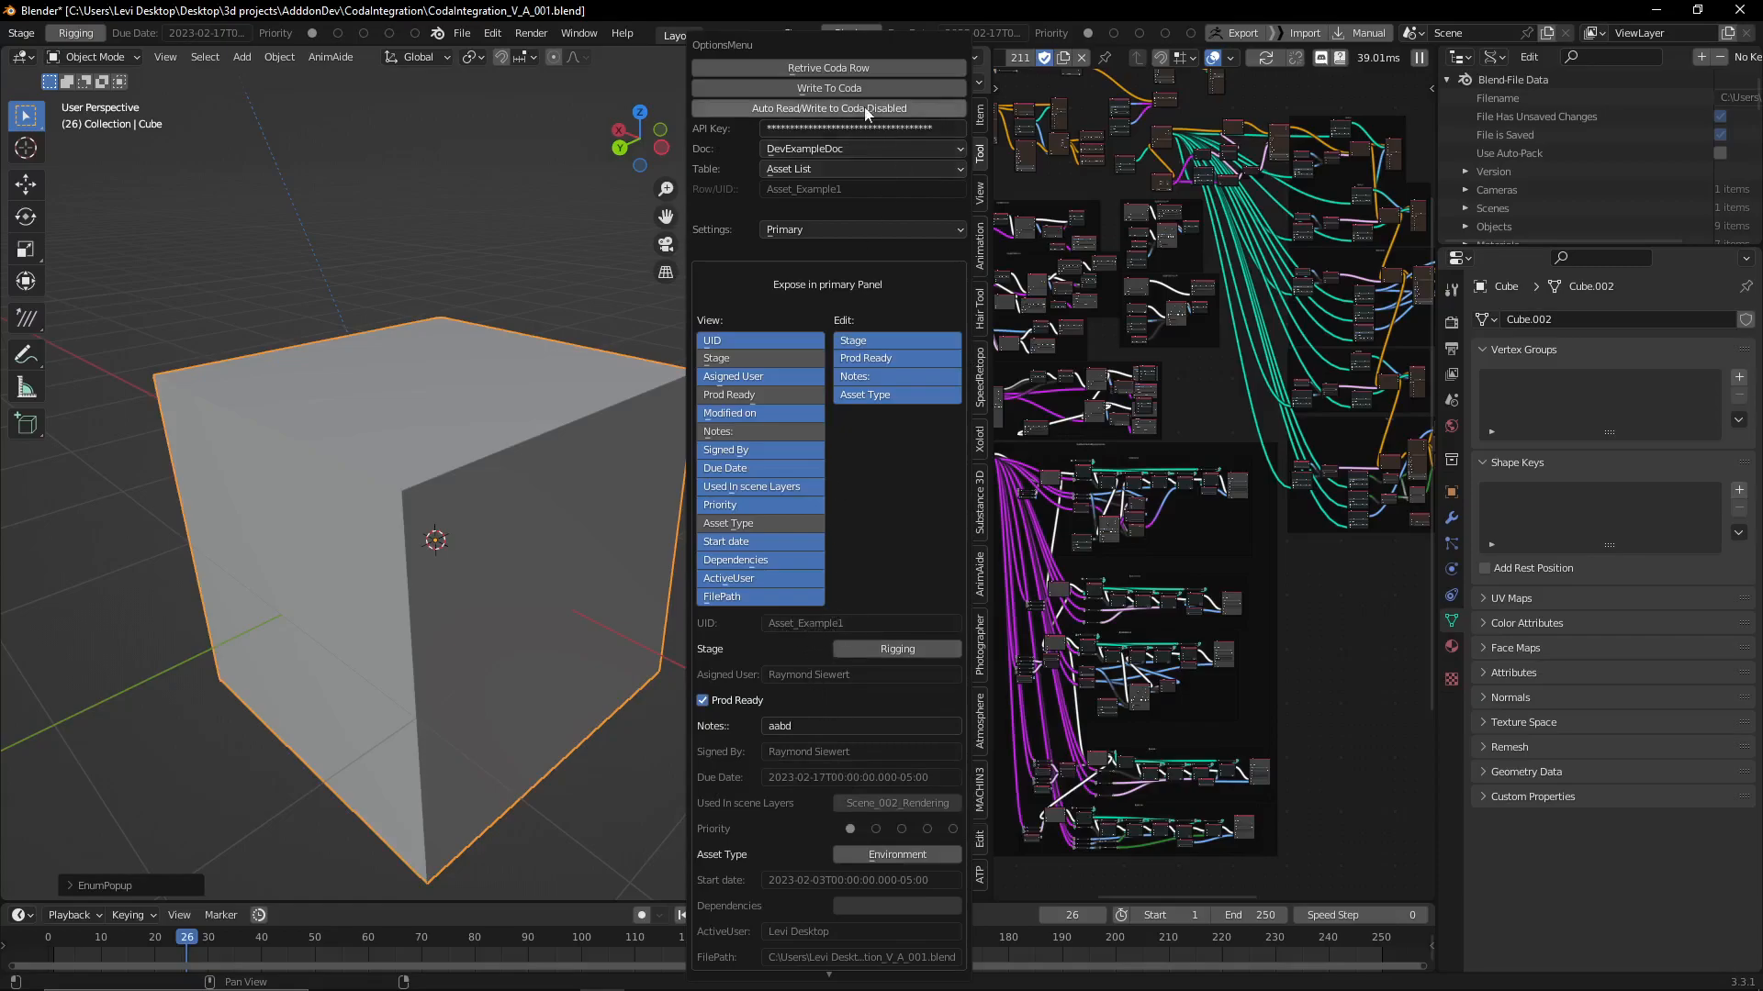
left_click_drag(0, 150, 0, 111)
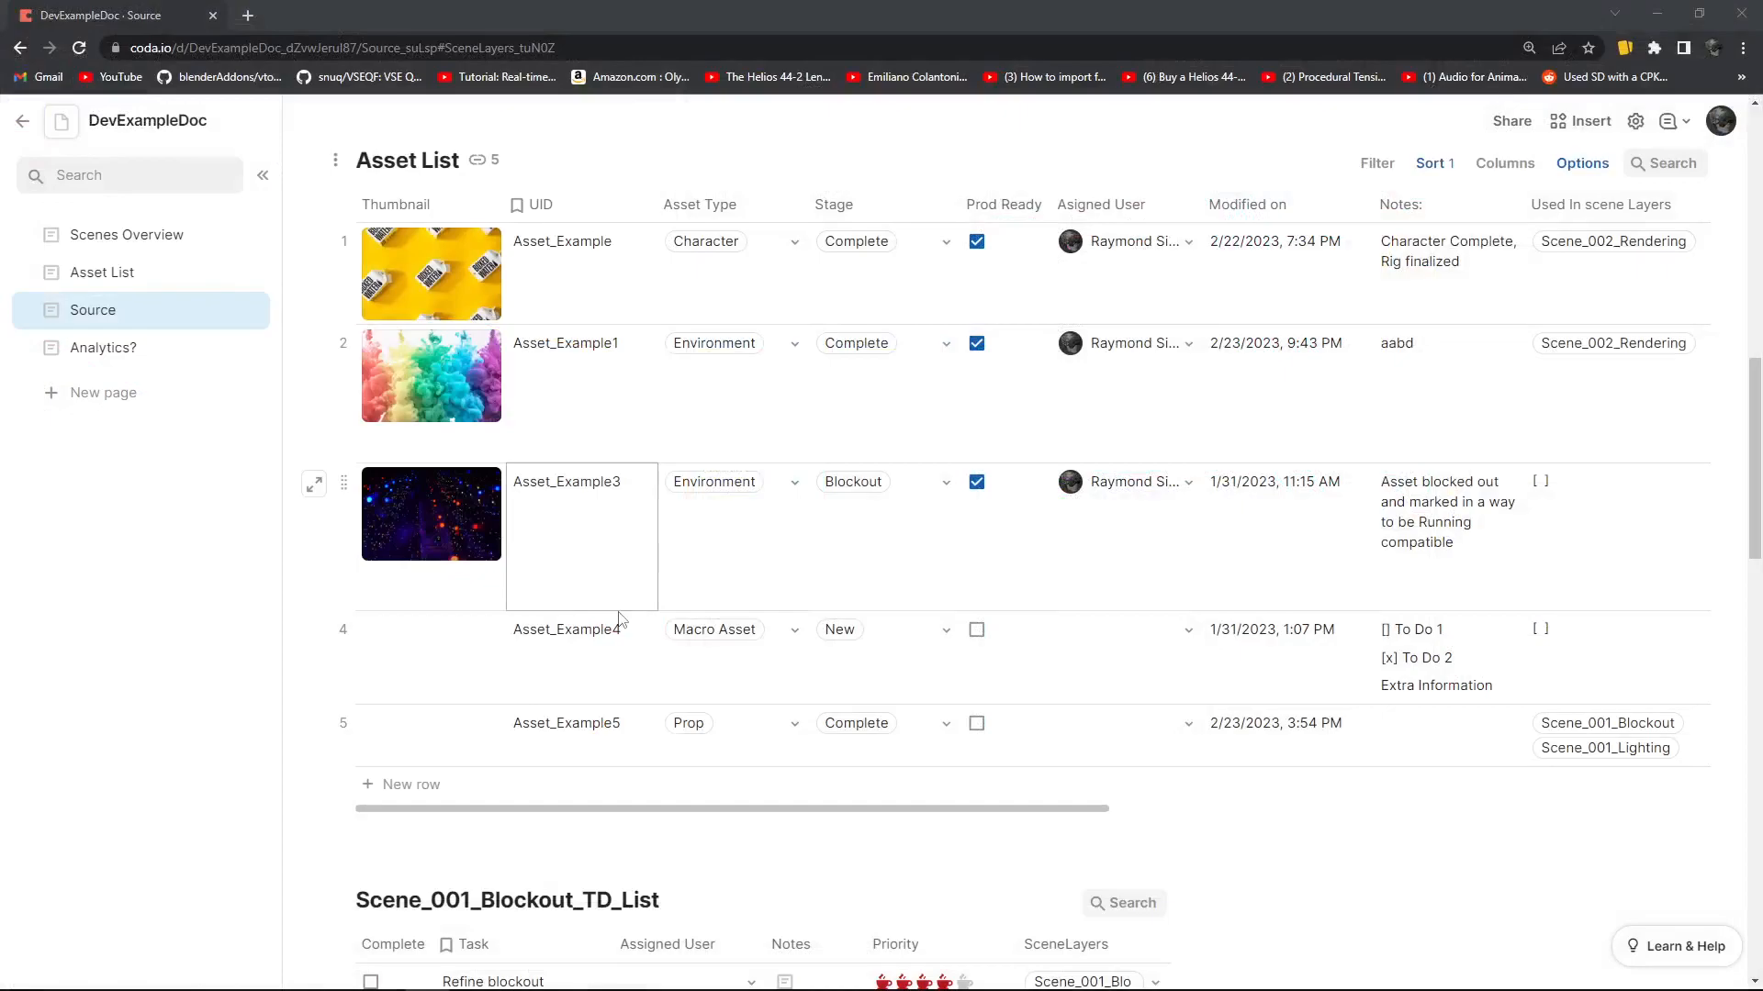
Switch to the DevExampleDoc Source page in Coda and review all columns of the Asset List table
scroll(643, 609, "up", 1)
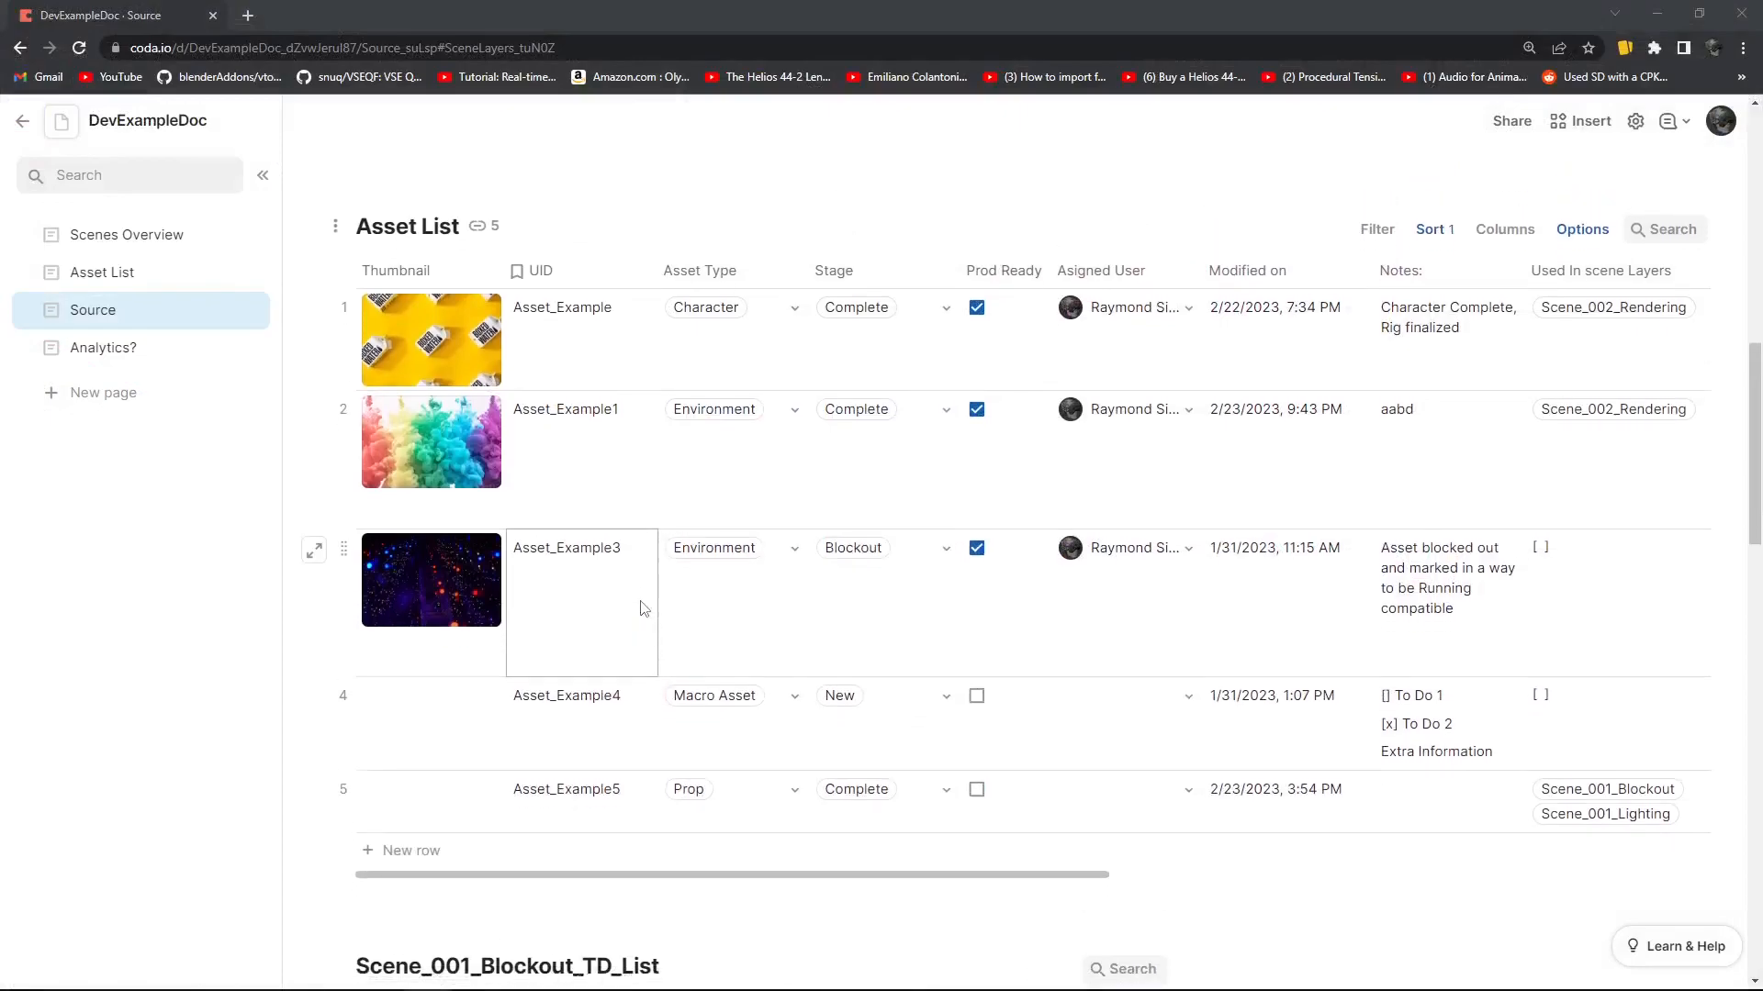
left_click_drag(813, 905, 698, 904)
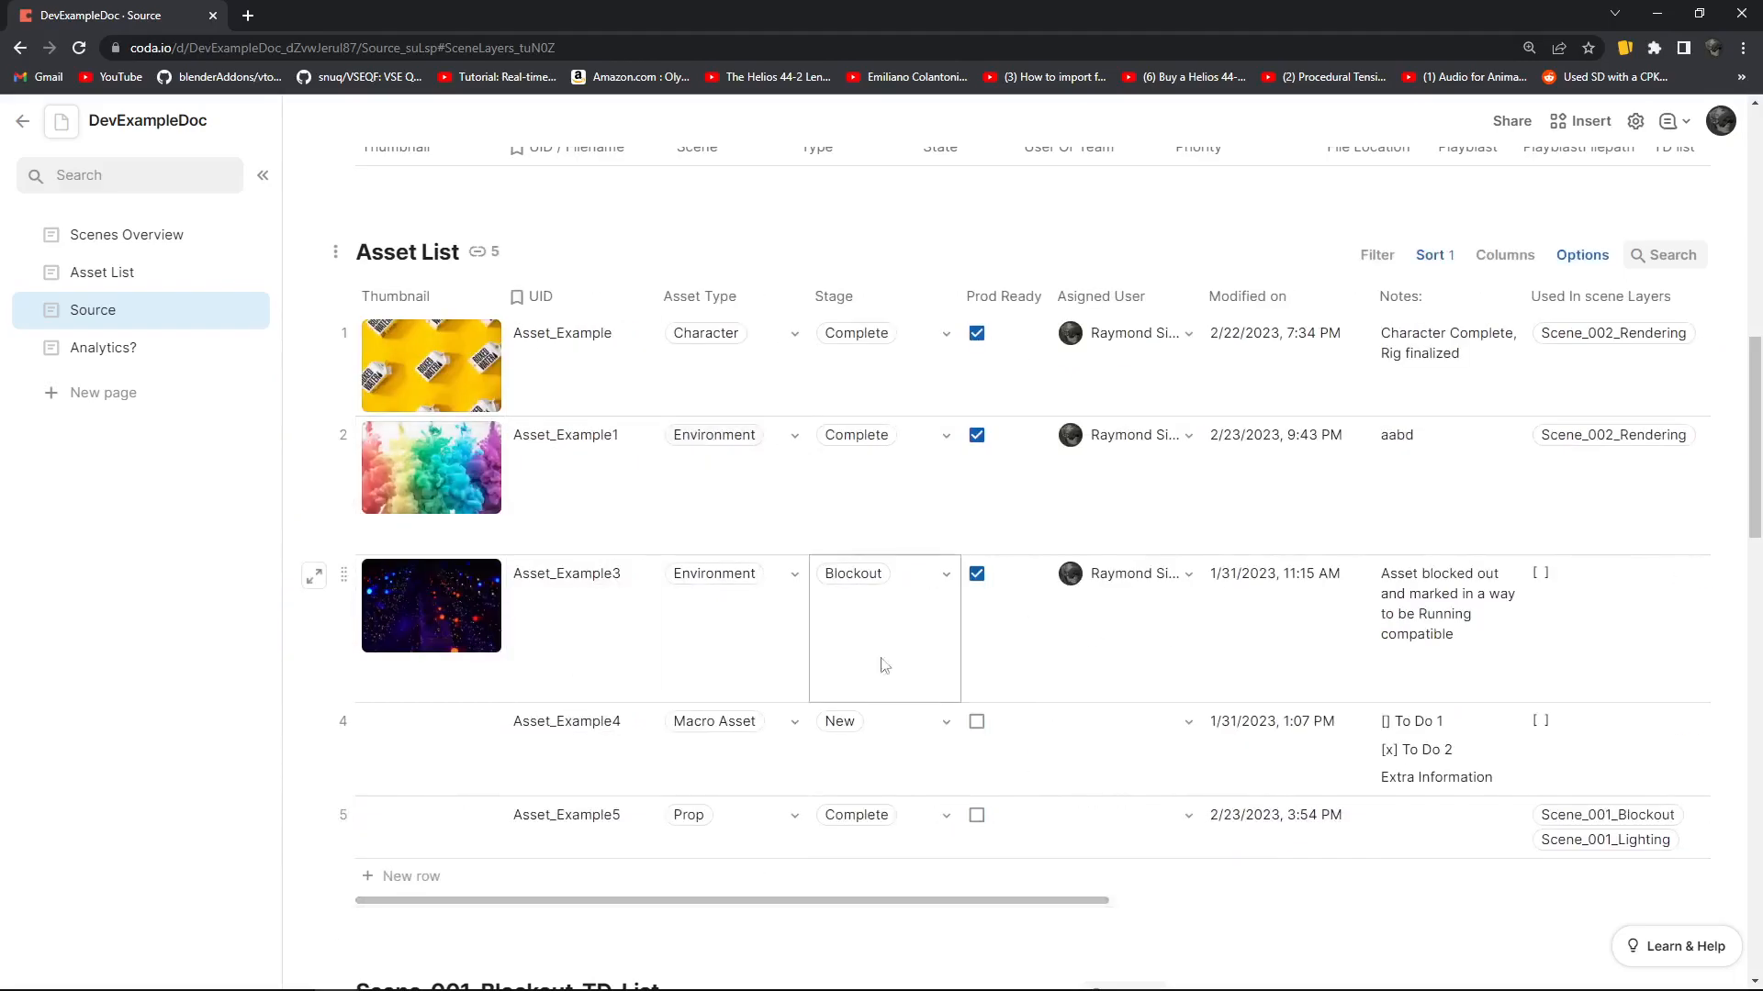
left_click_drag(992, 906, 1583, 906)
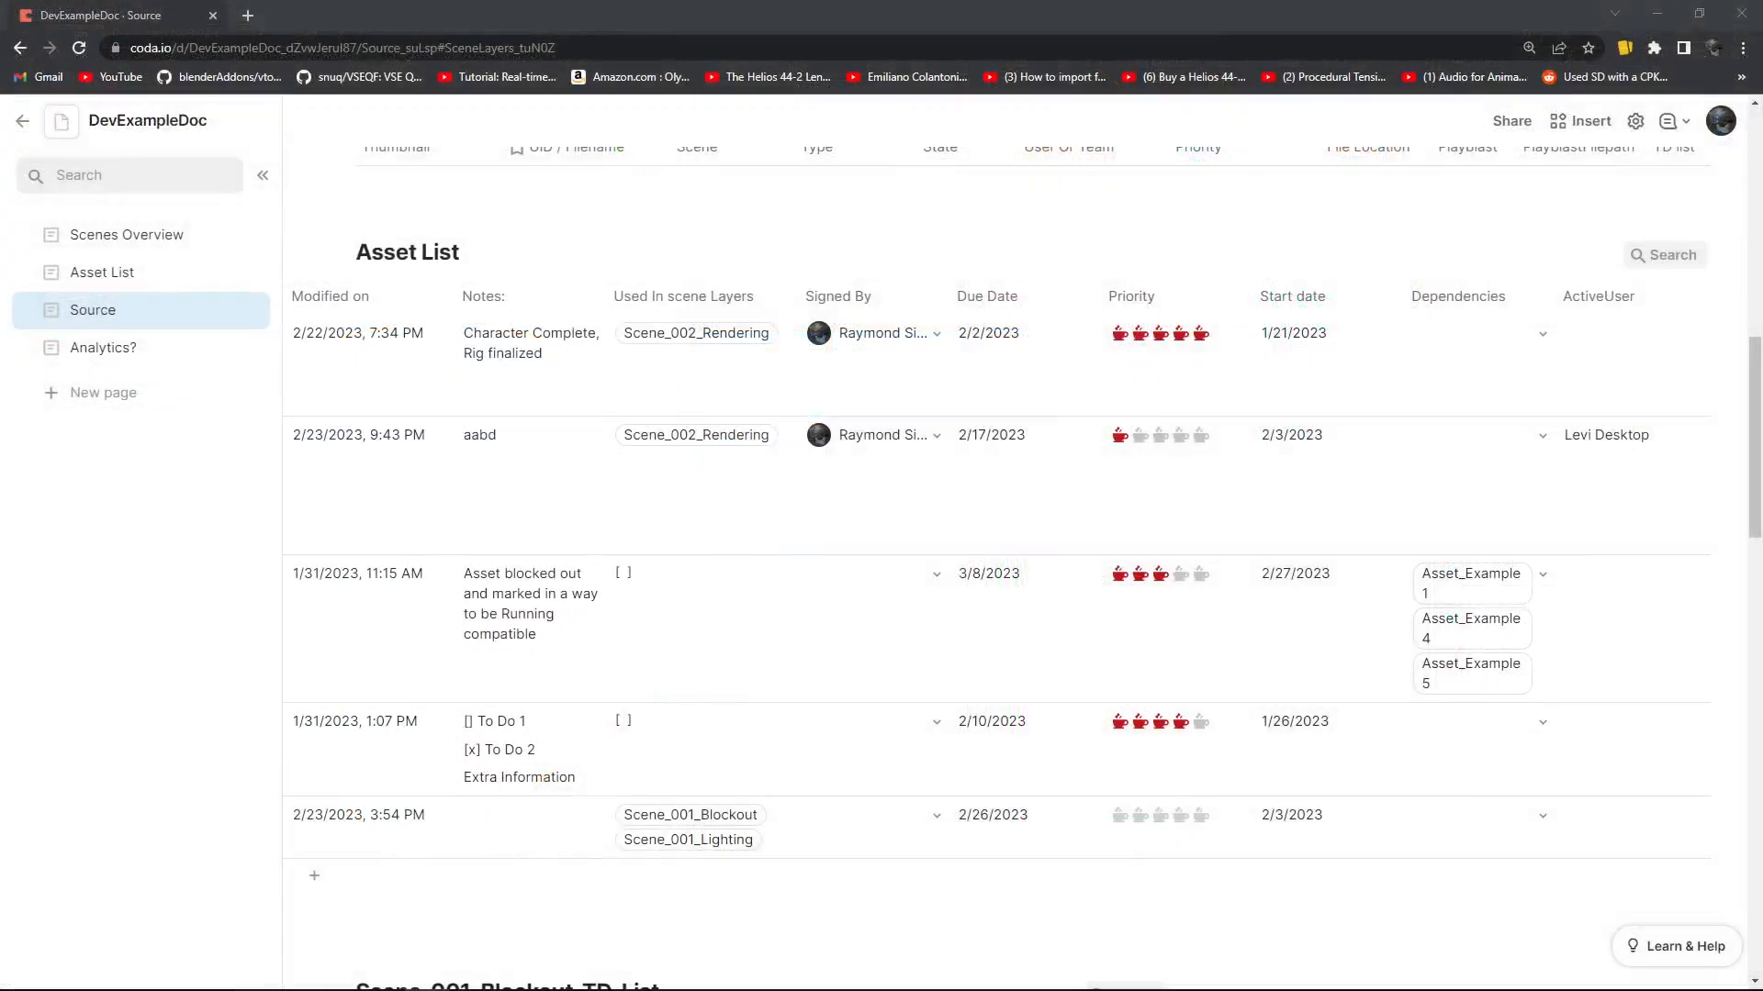
left_click_drag(1218, 907, 1467, 766)
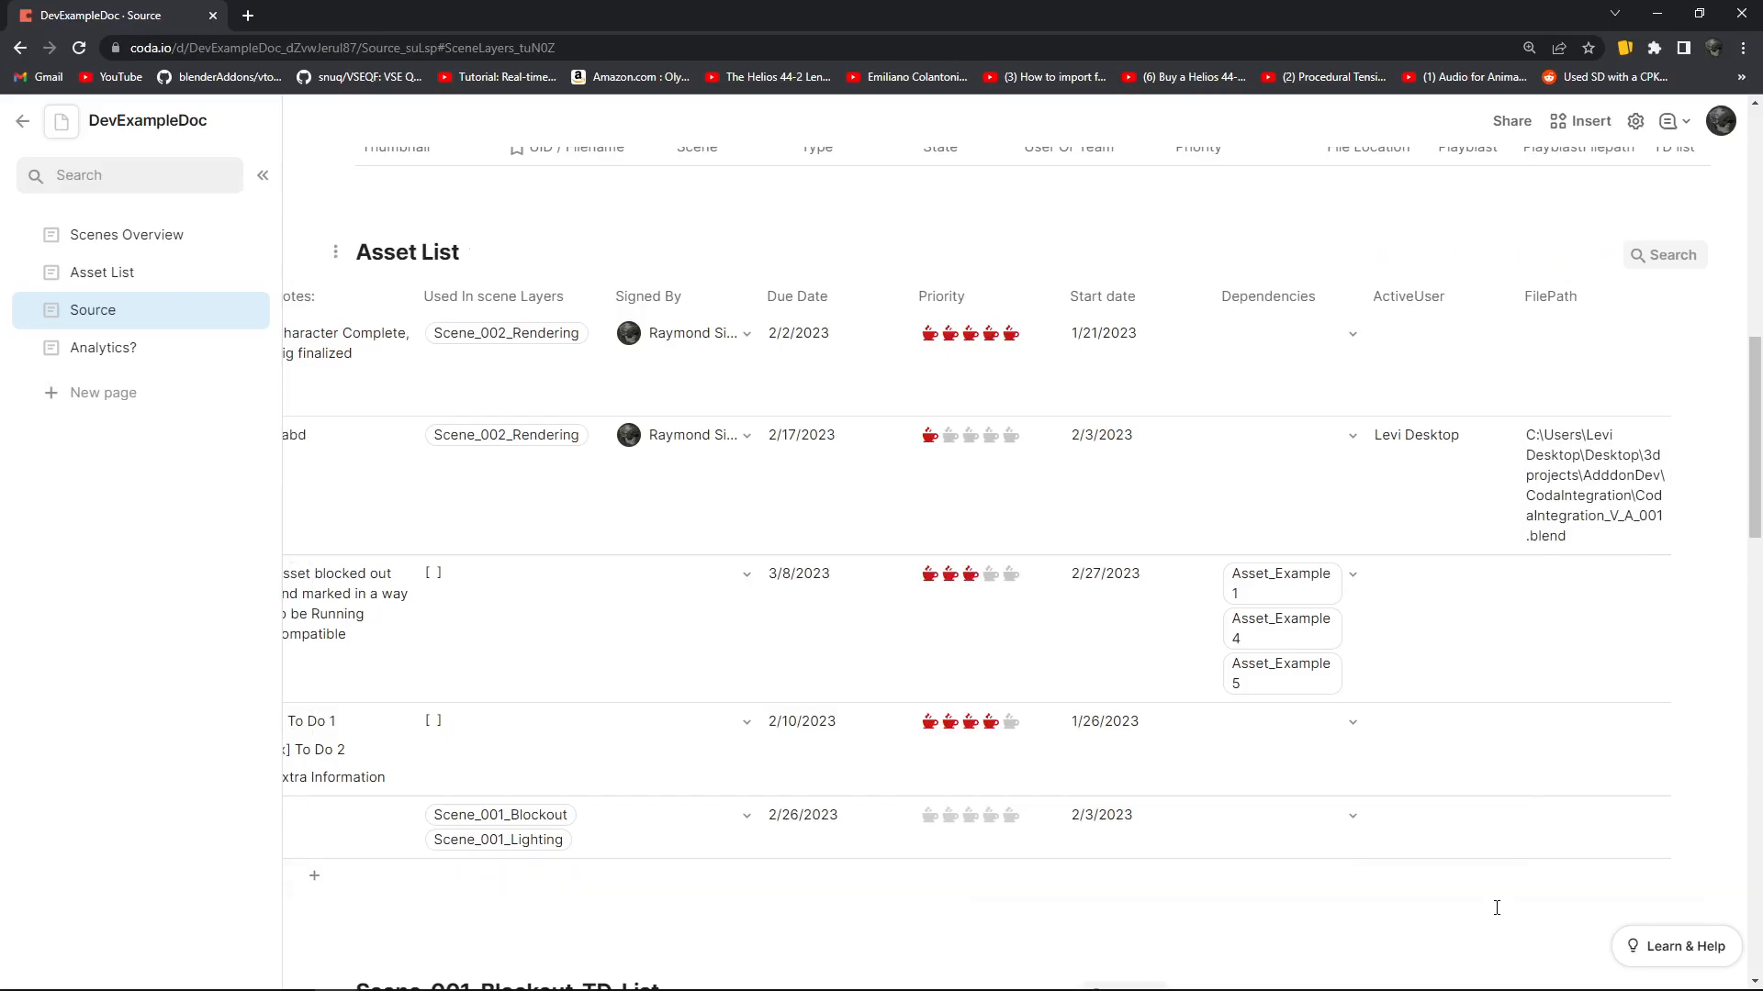
left_click_drag(1497, 904, 866, 912)
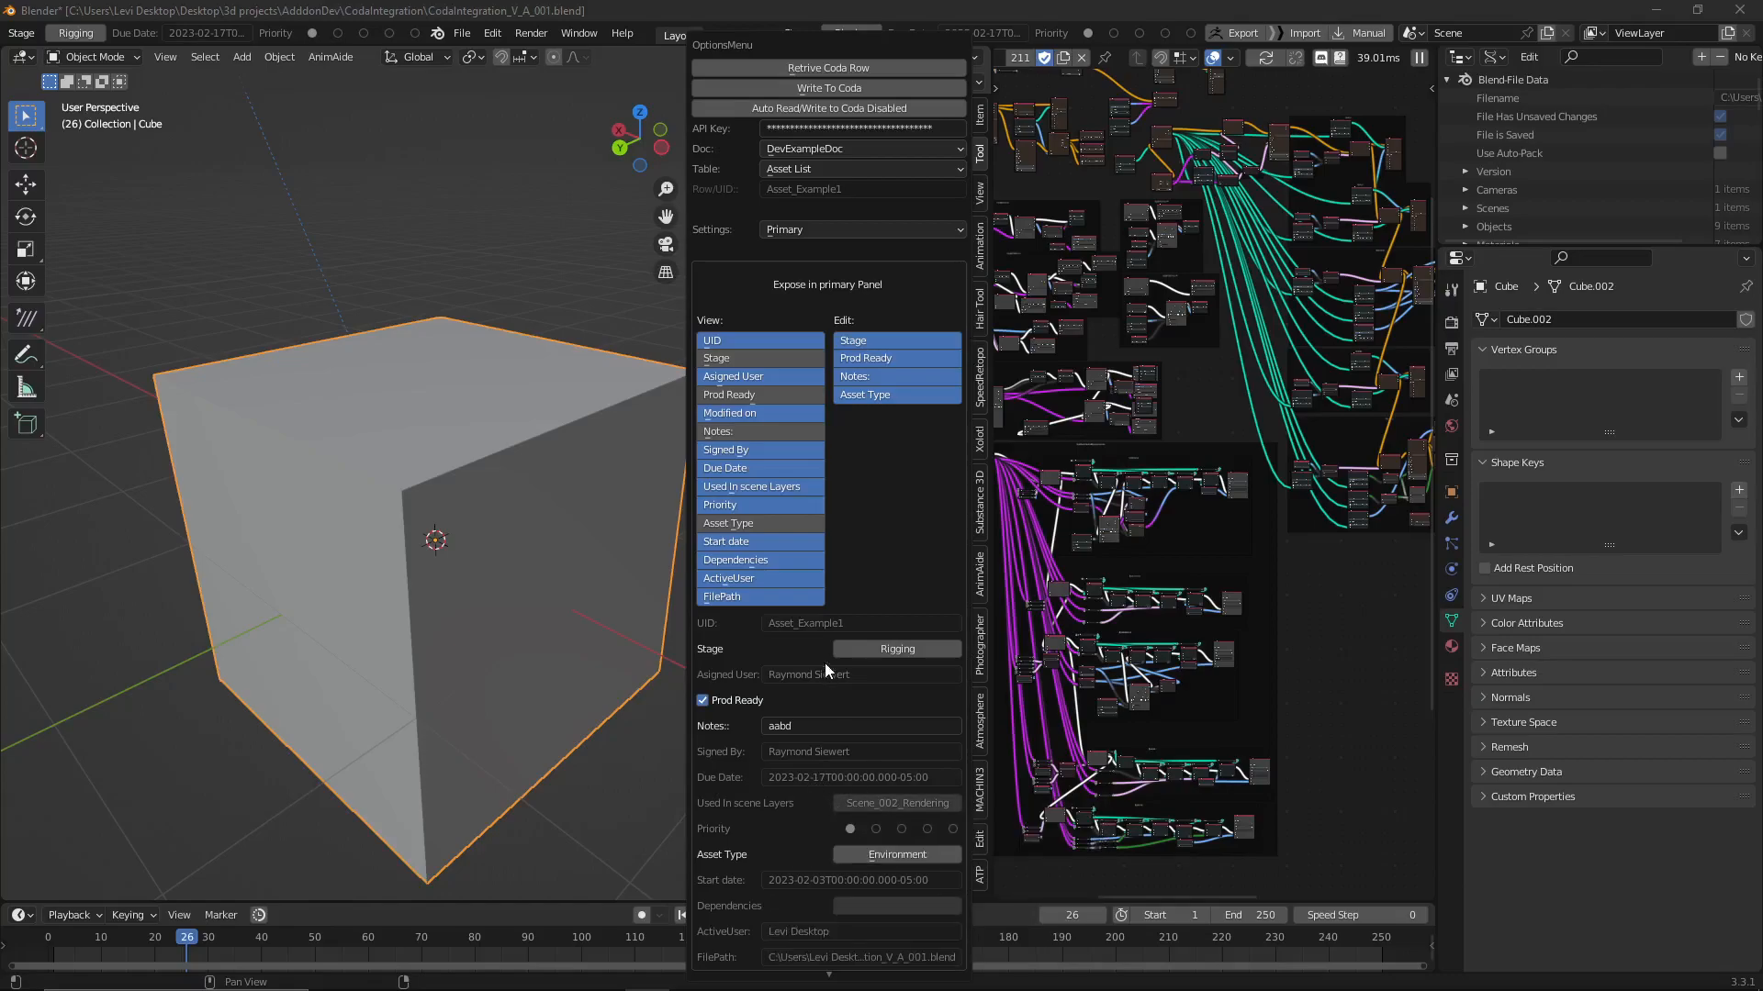
Back in Blender, display the Widget settings and move the options window away from the Coda Integration panel
left_click(854, 229)
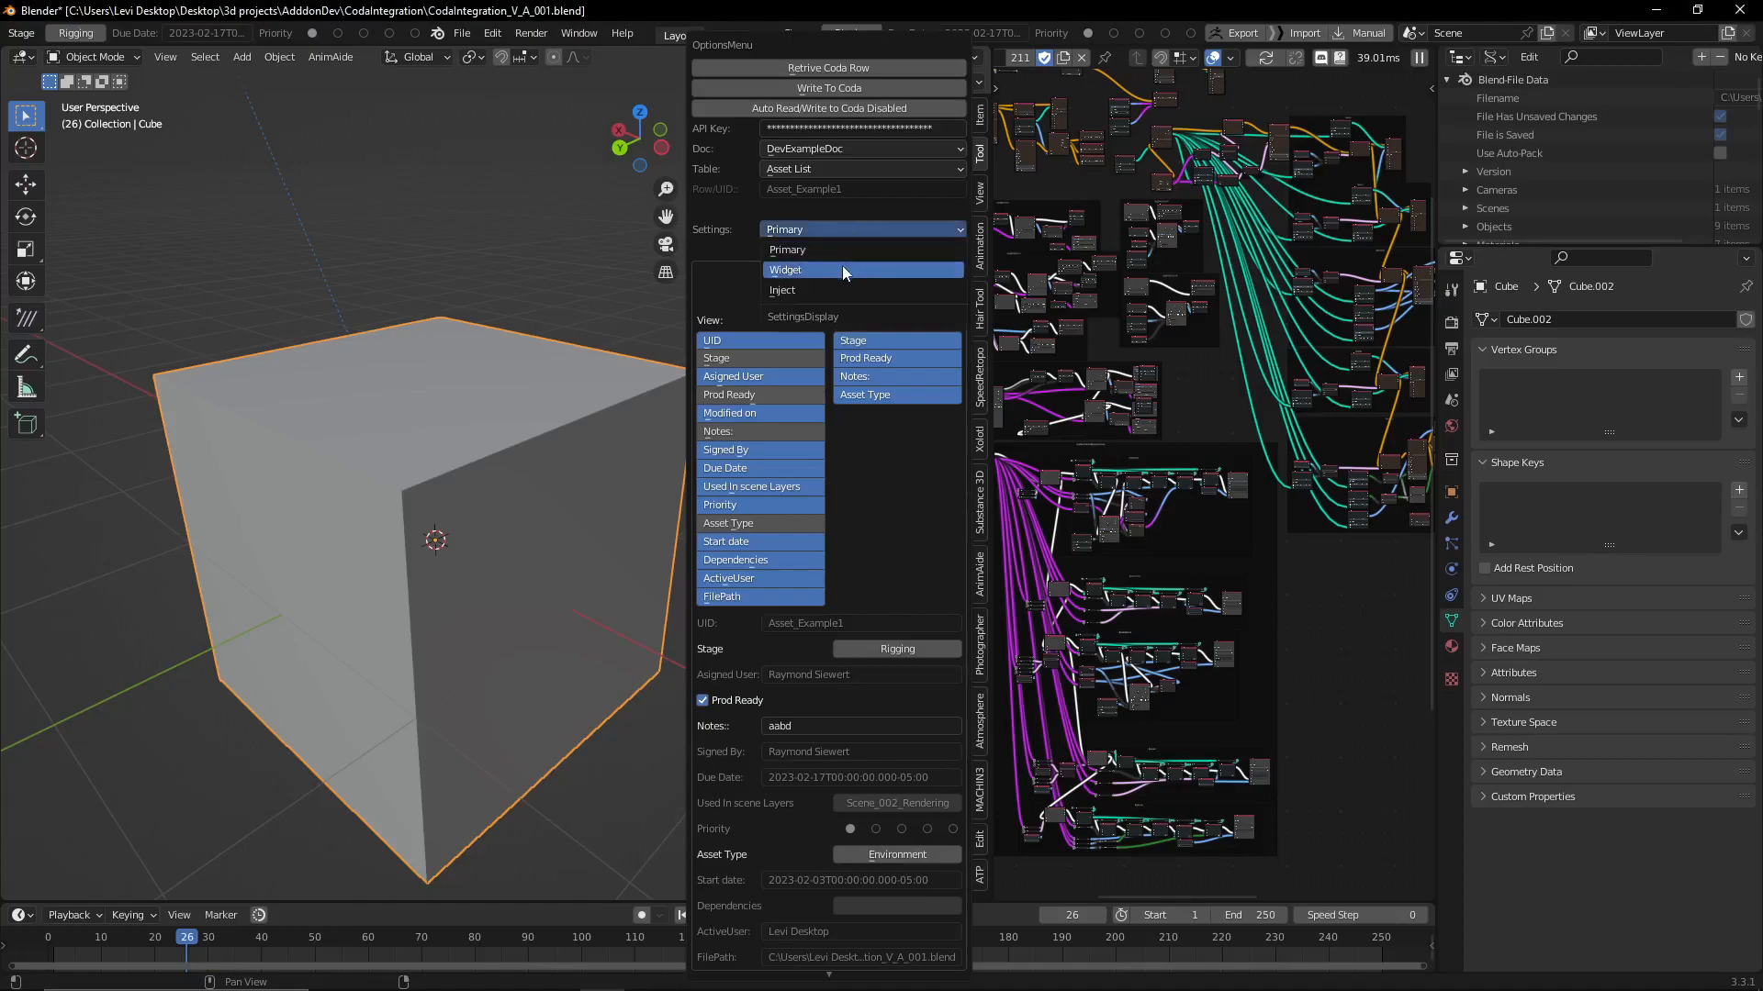
left_click(842, 269)
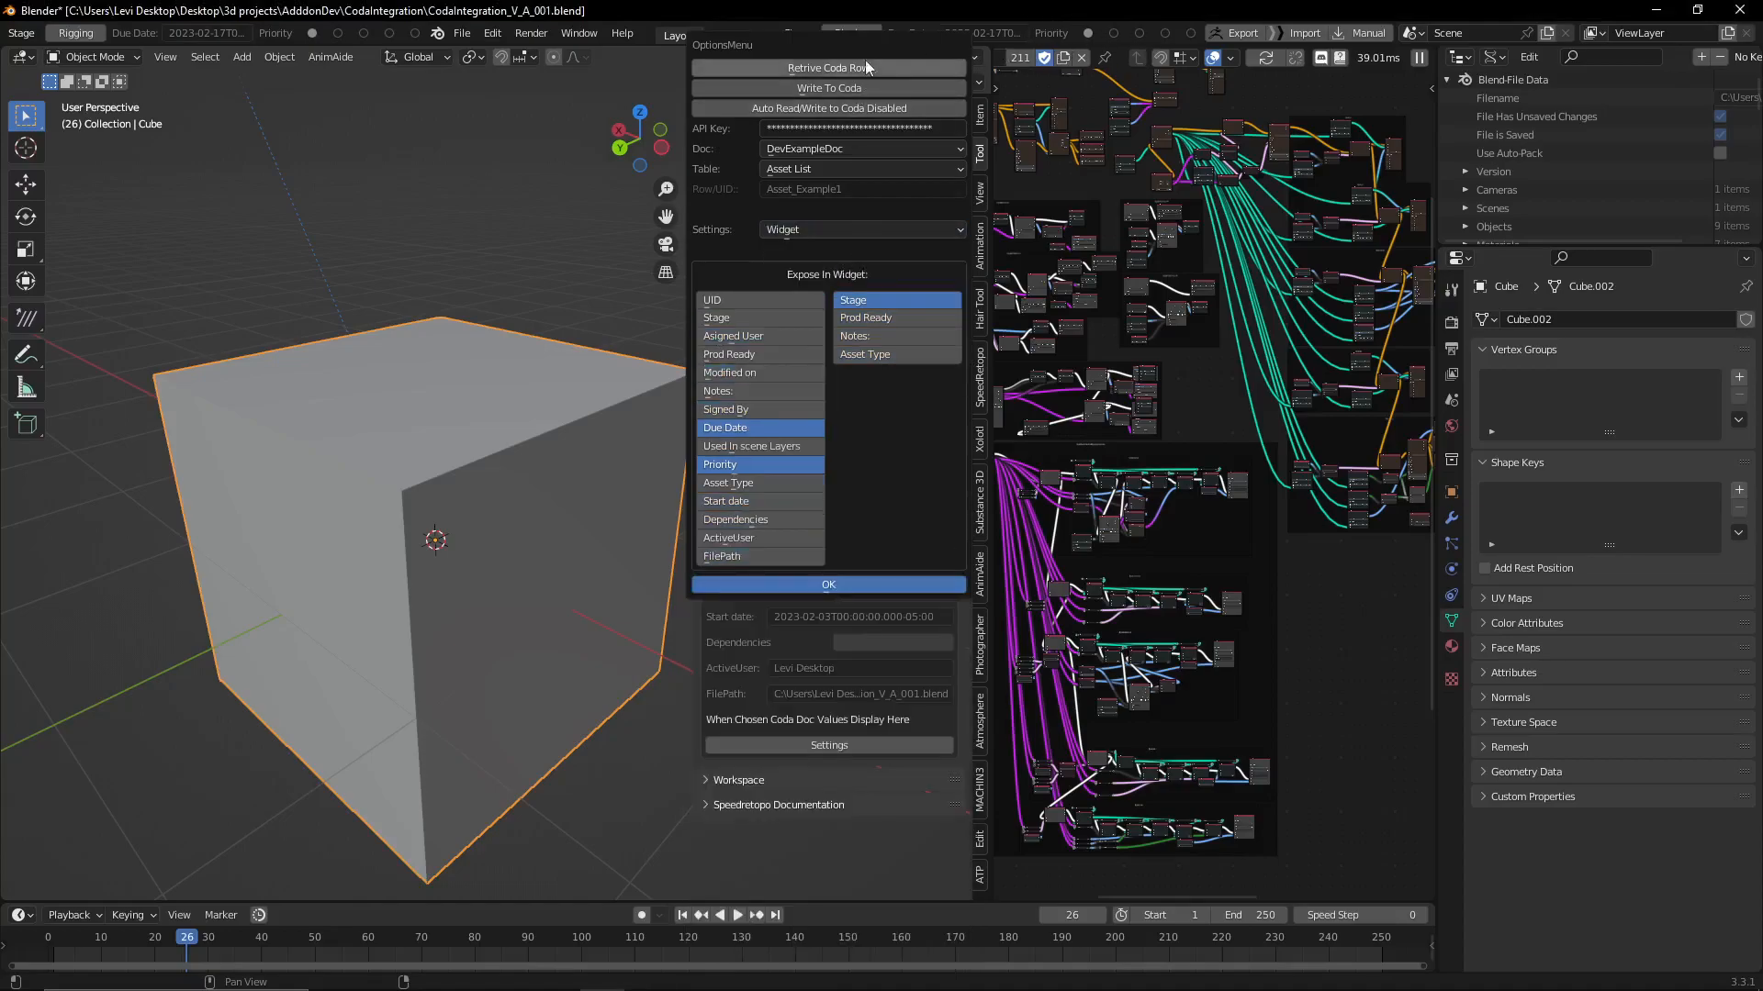
left_click_drag(786, 45, 487, 87)
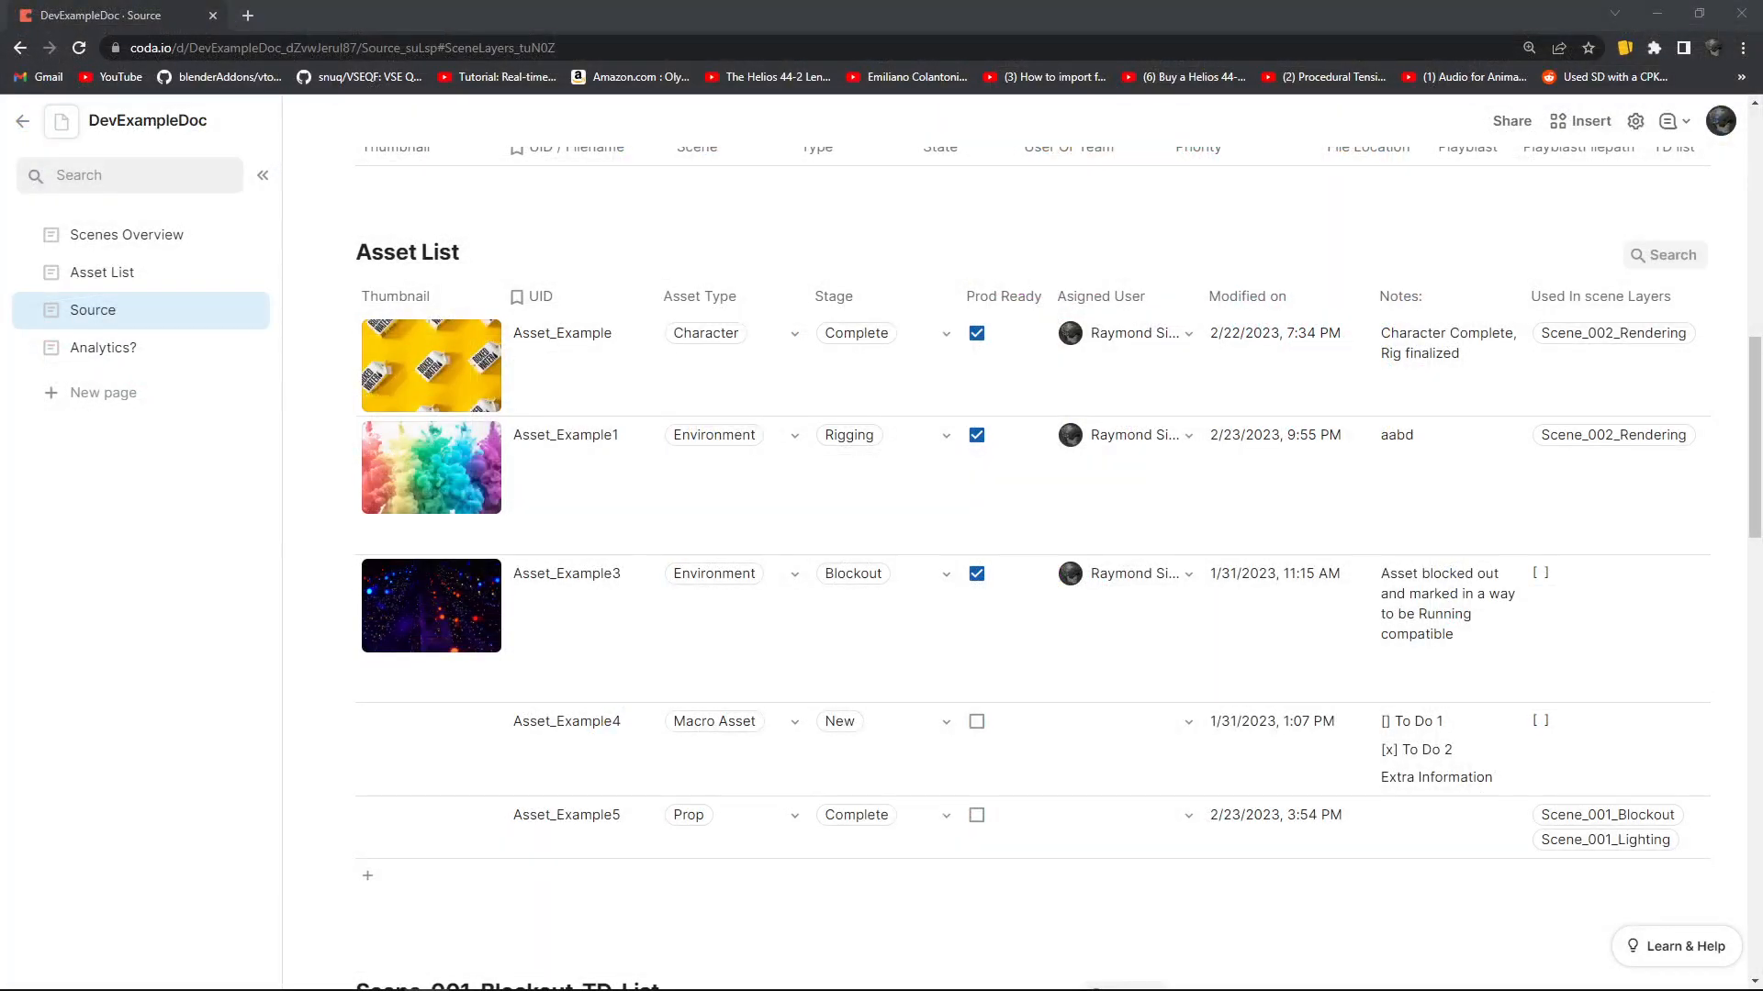
Return to Coda and check the Asset_Example1 row across all columns of the Asset List table
scroll(507, 469, "down", 8)
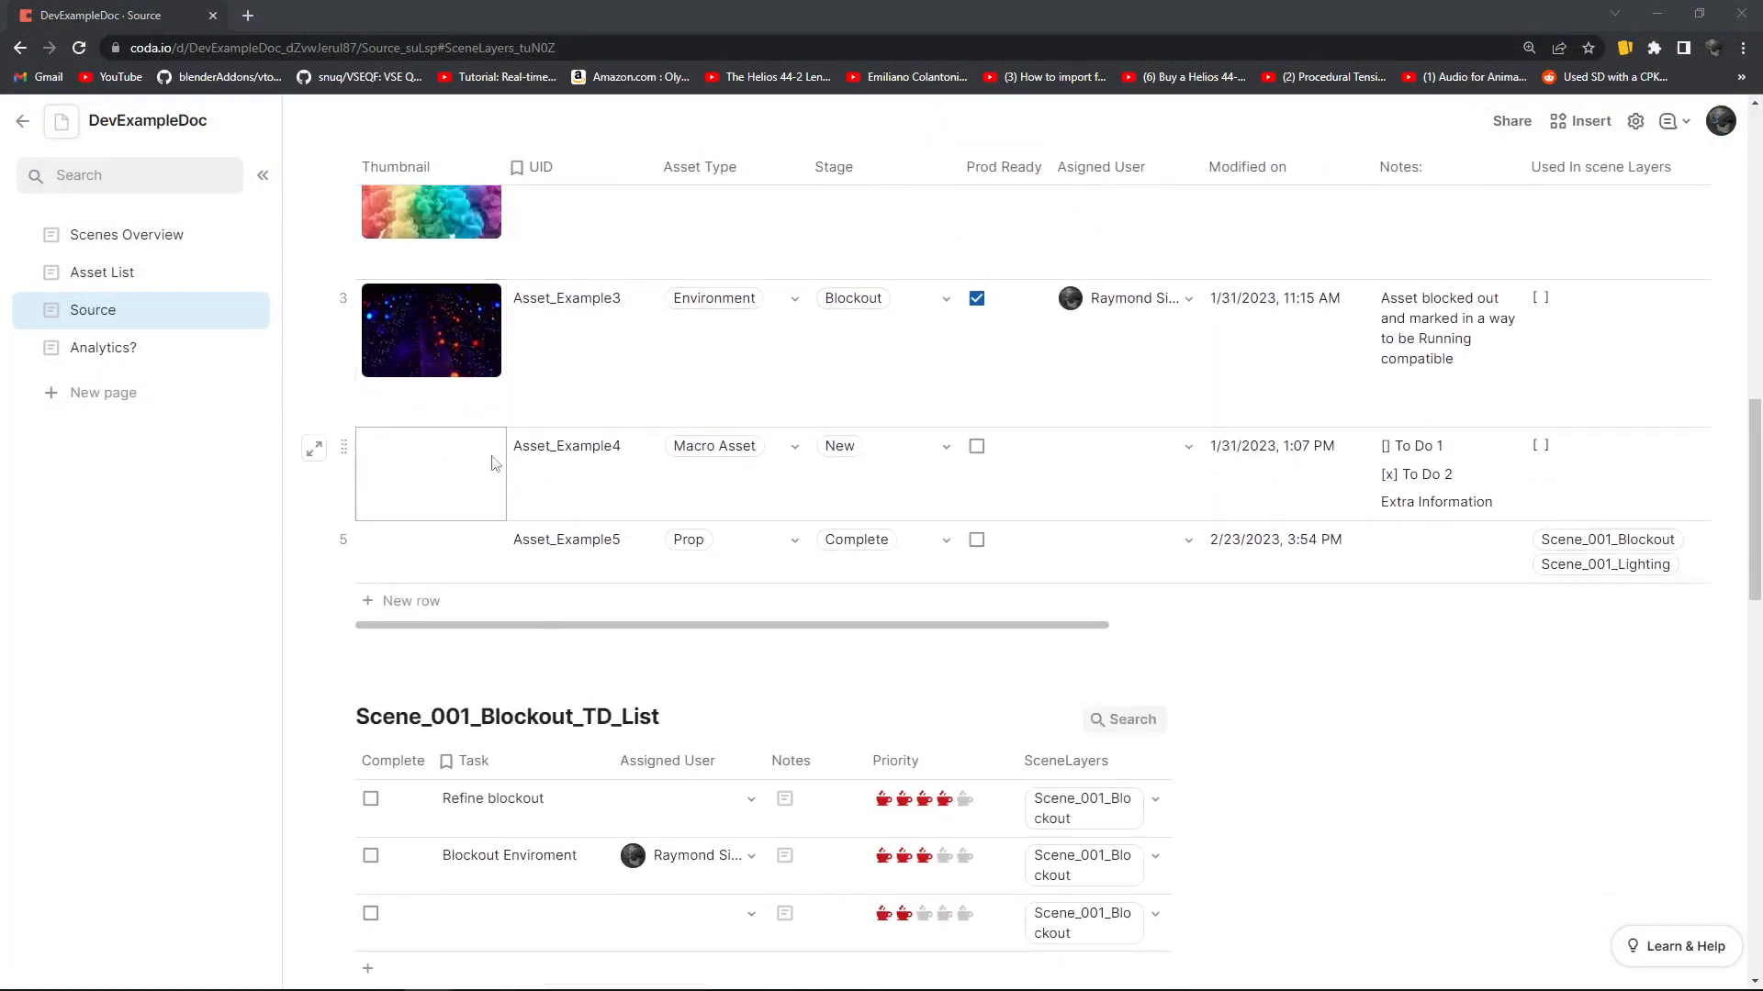
scroll(512, 483, "down", 7)
scroll(652, 523, "up", 13)
scroll(566, 740, "up", 4)
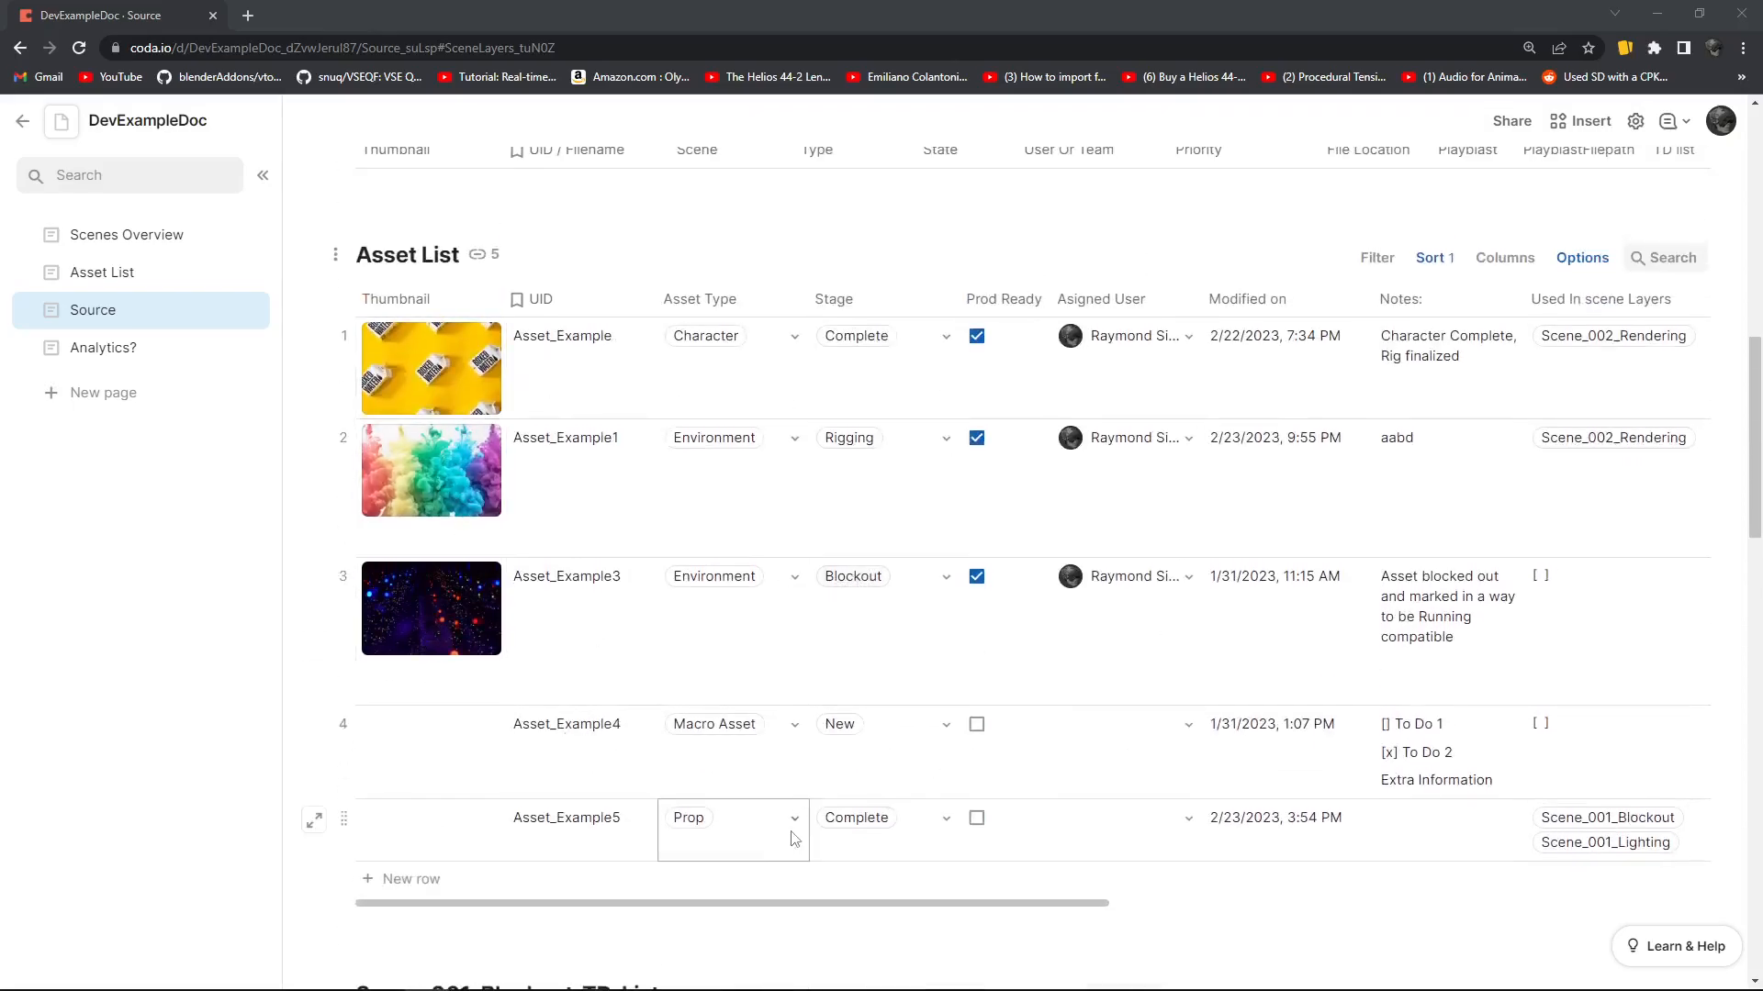
left_click_drag(859, 904, 1464, 908)
left_click_drag(1342, 904, 759, 913)
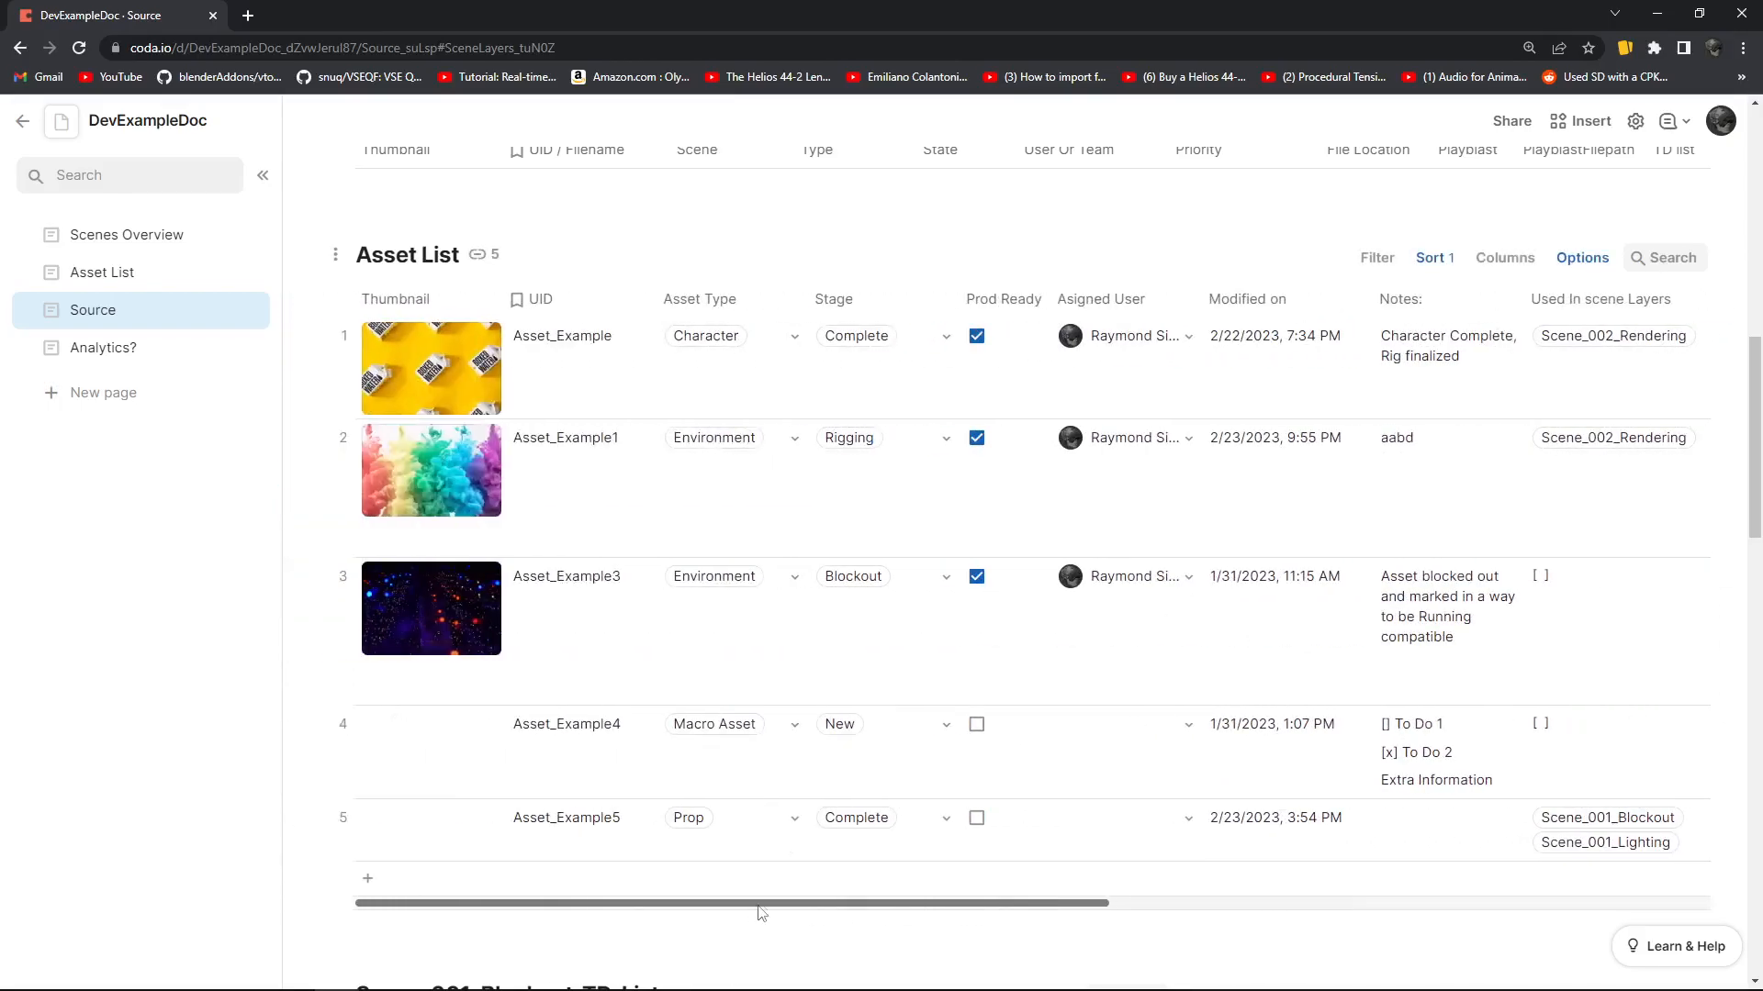
Examine the linked columns of the SceneLayers table and select the Linked Env cell of the Scene_002_Rendering row
scroll(1101, 657, "up", 1)
scroll(1101, 655, "up", 6)
scroll(1113, 780, "down", 5)
scroll(918, 707, "up", 4)
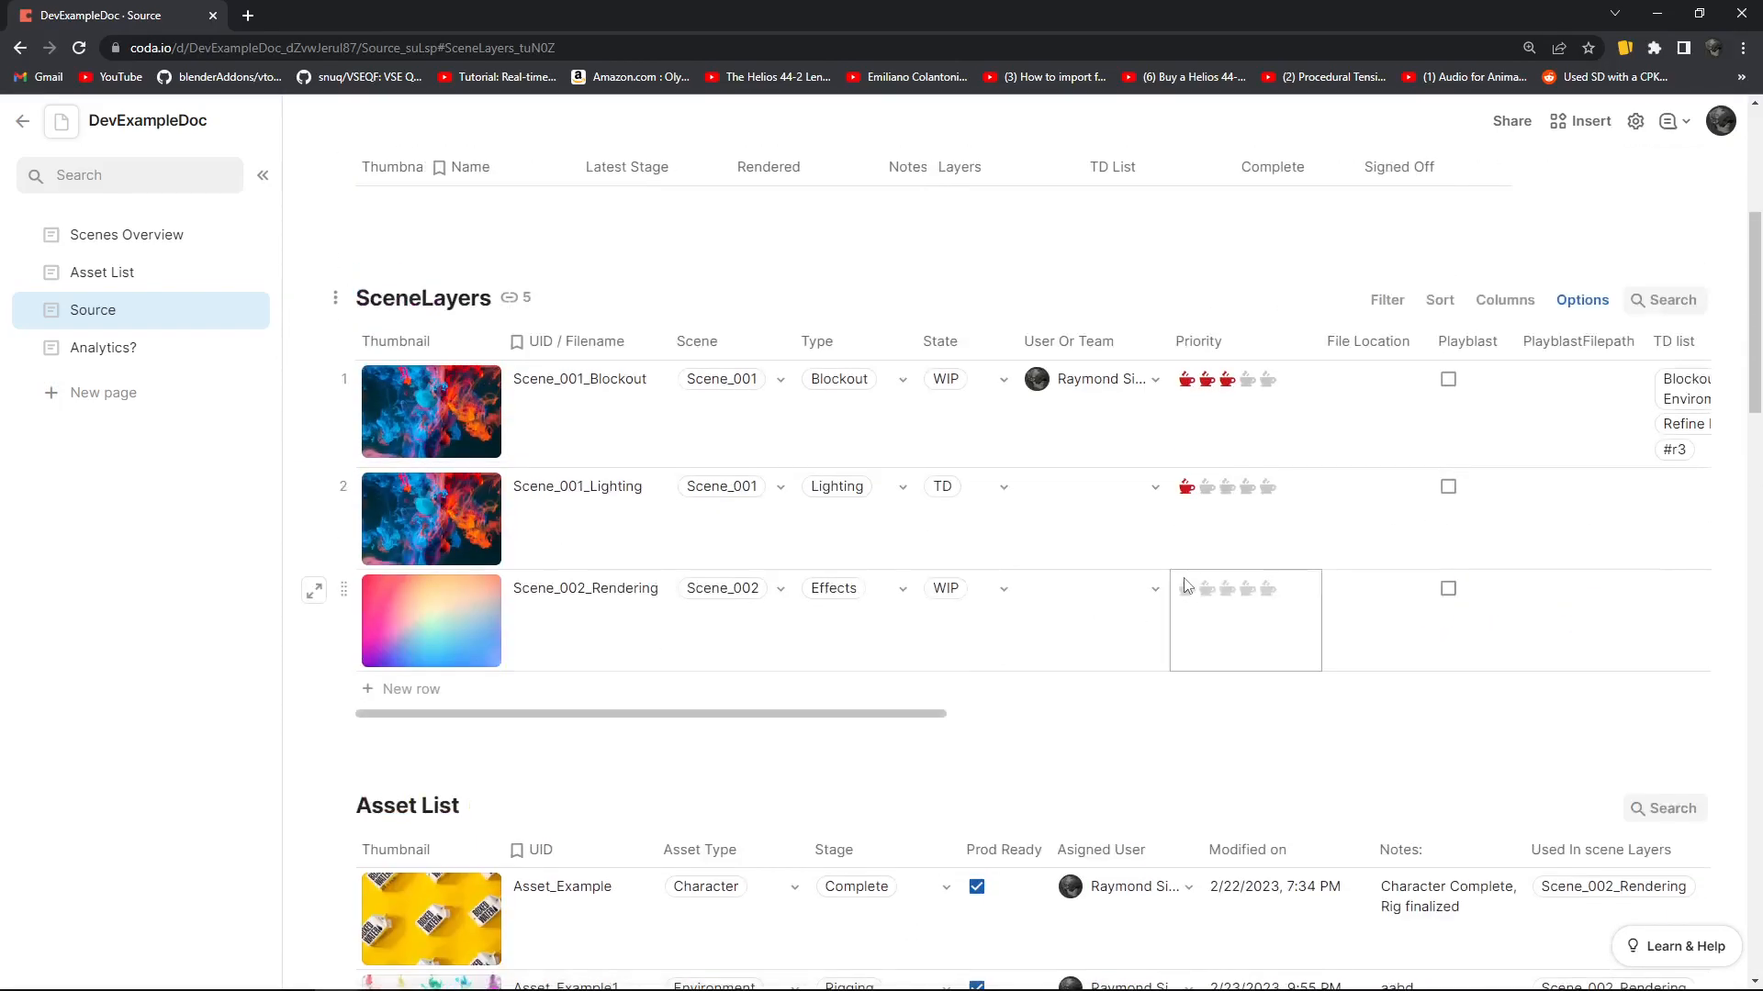
scroll(918, 711, "up", 1)
left_click_drag(740, 814, 1220, 814)
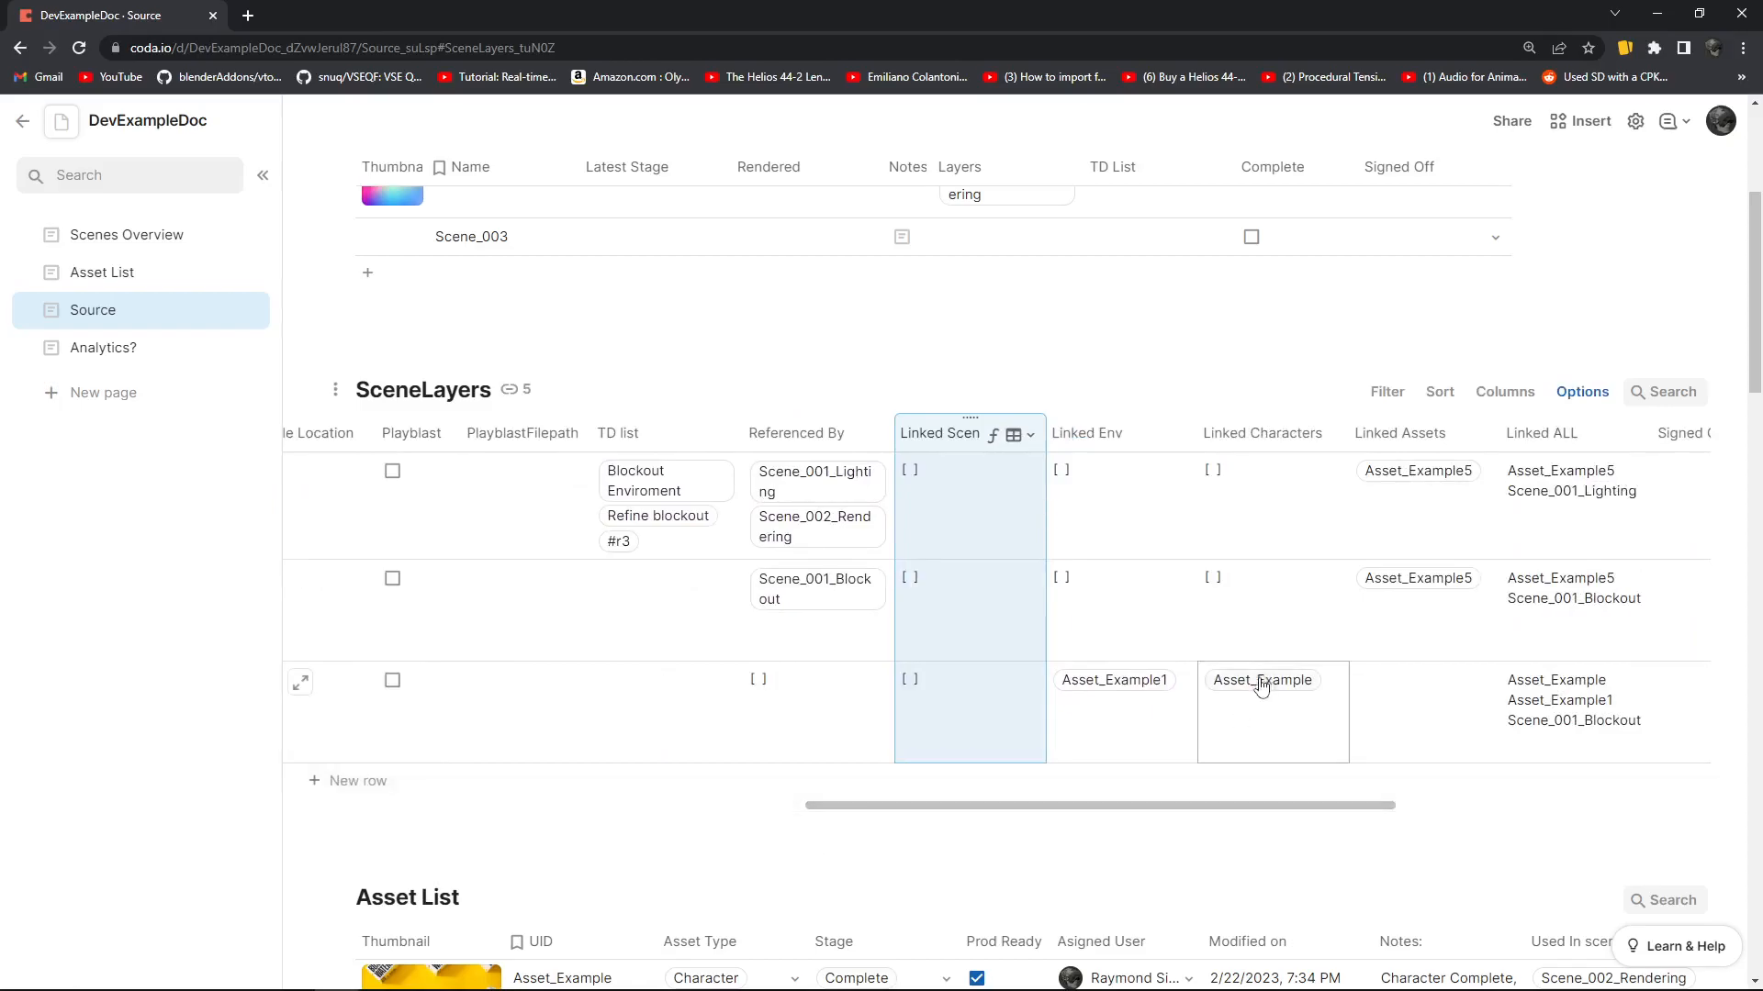
left_click(1457, 496)
left_click(1457, 585)
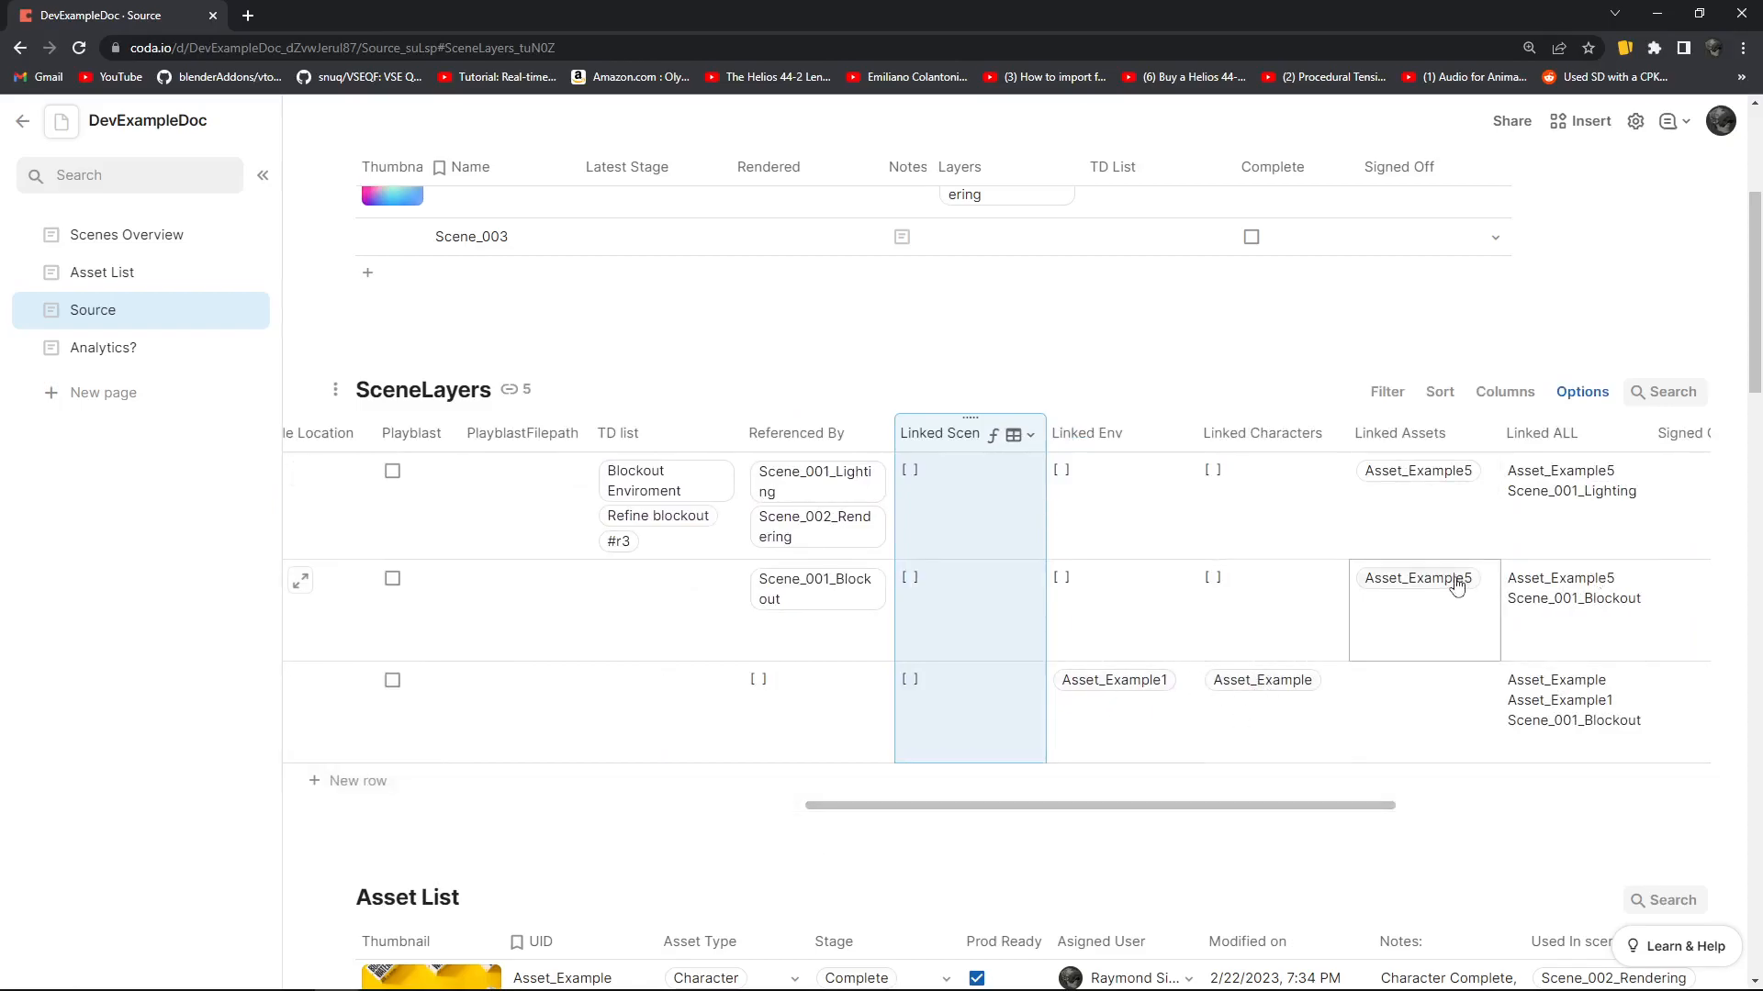
left_click_drag(1092, 807, 1065, 815)
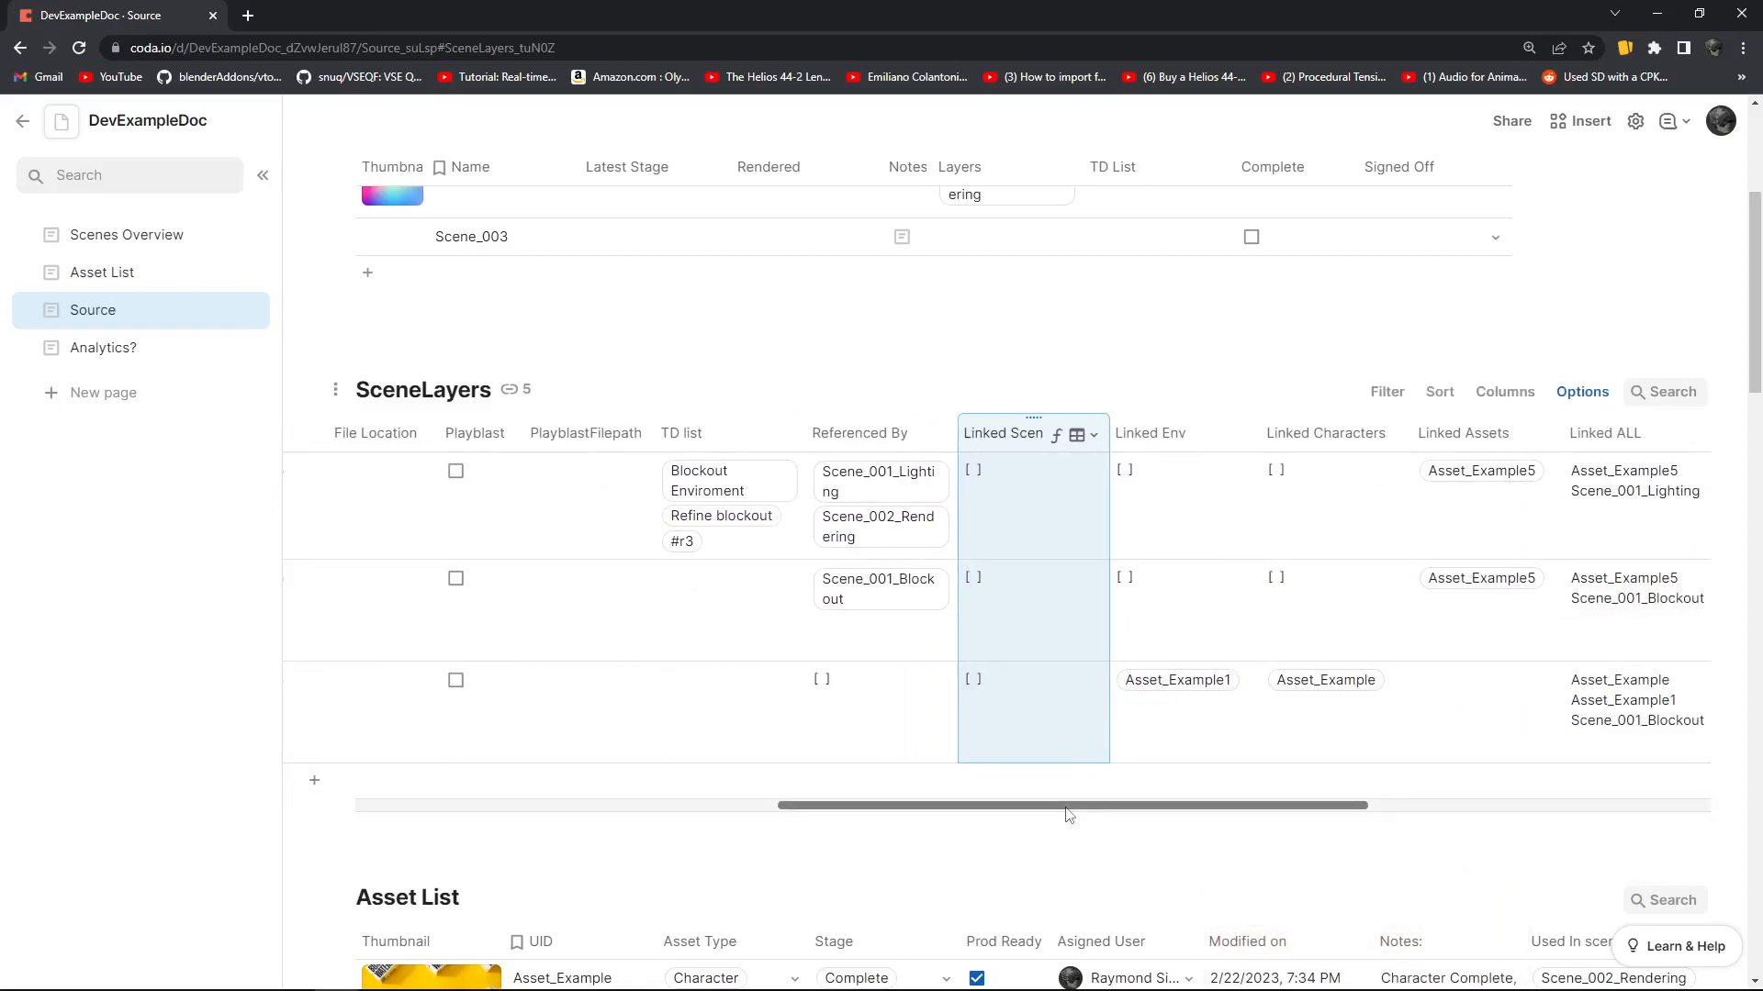
left_click(1159, 690)
left_click(1175, 688)
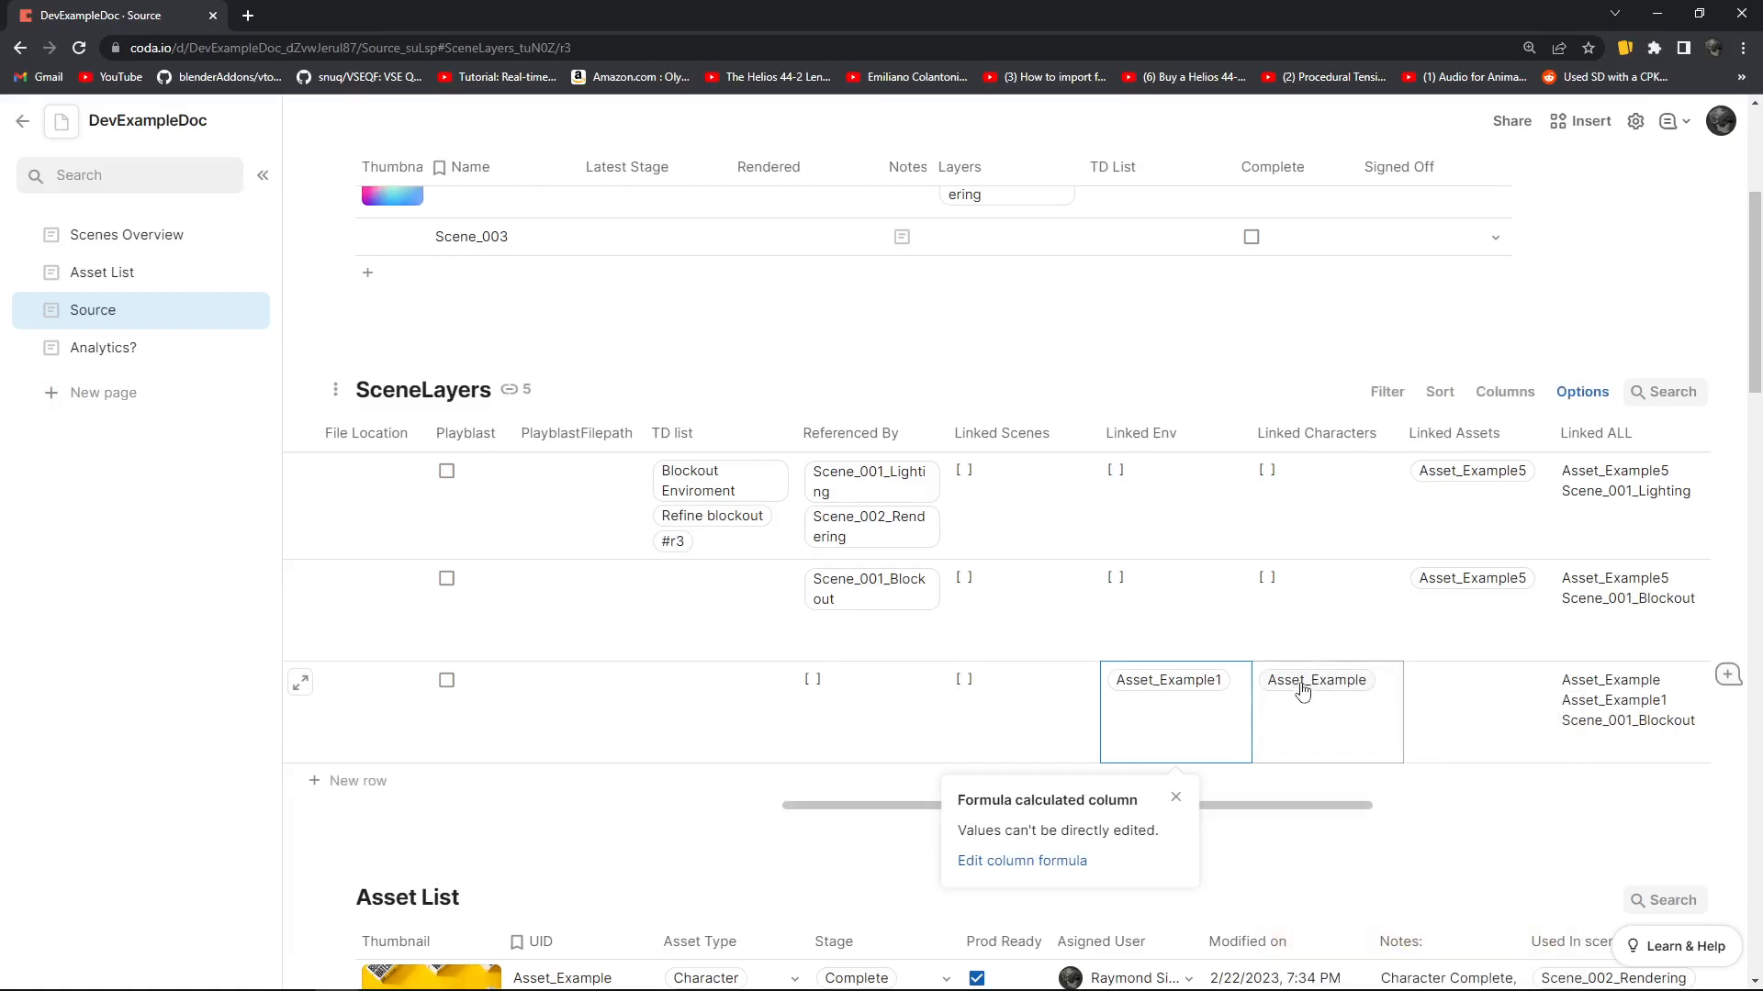
Open the linked Asset_Example character's row details, look through them and close them
left_click(1336, 716)
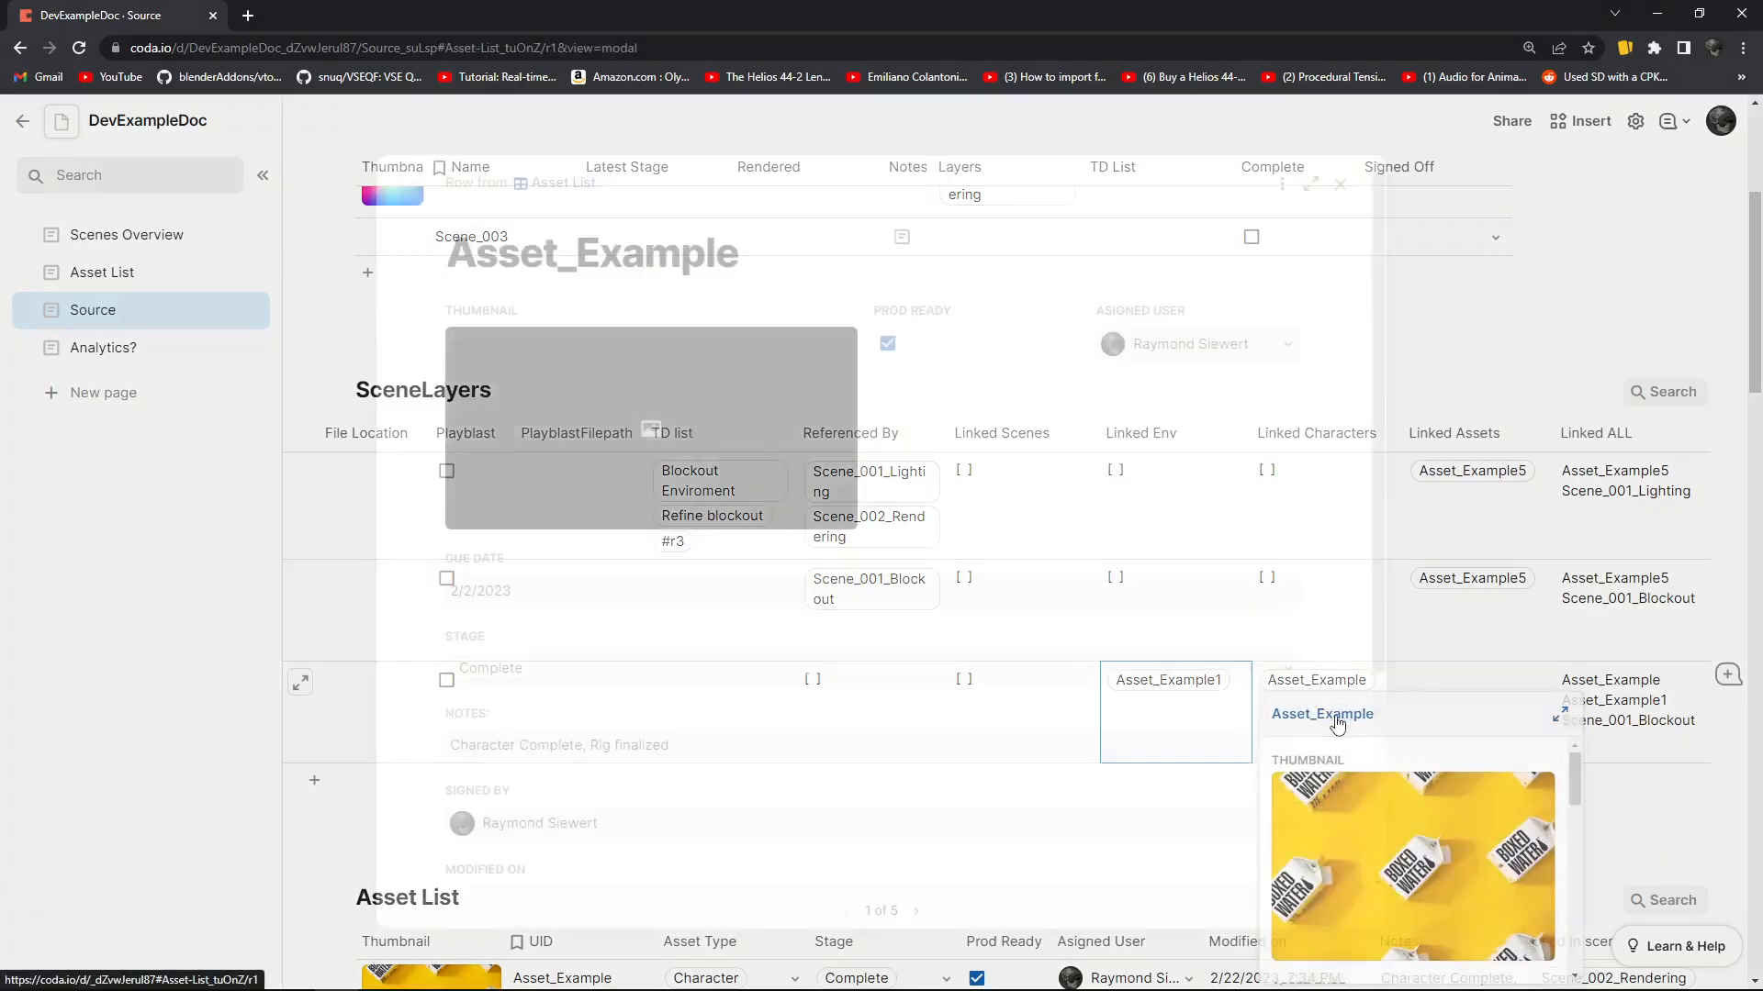
scroll(873, 519, "down", 5)
scroll(873, 523, "up", 5)
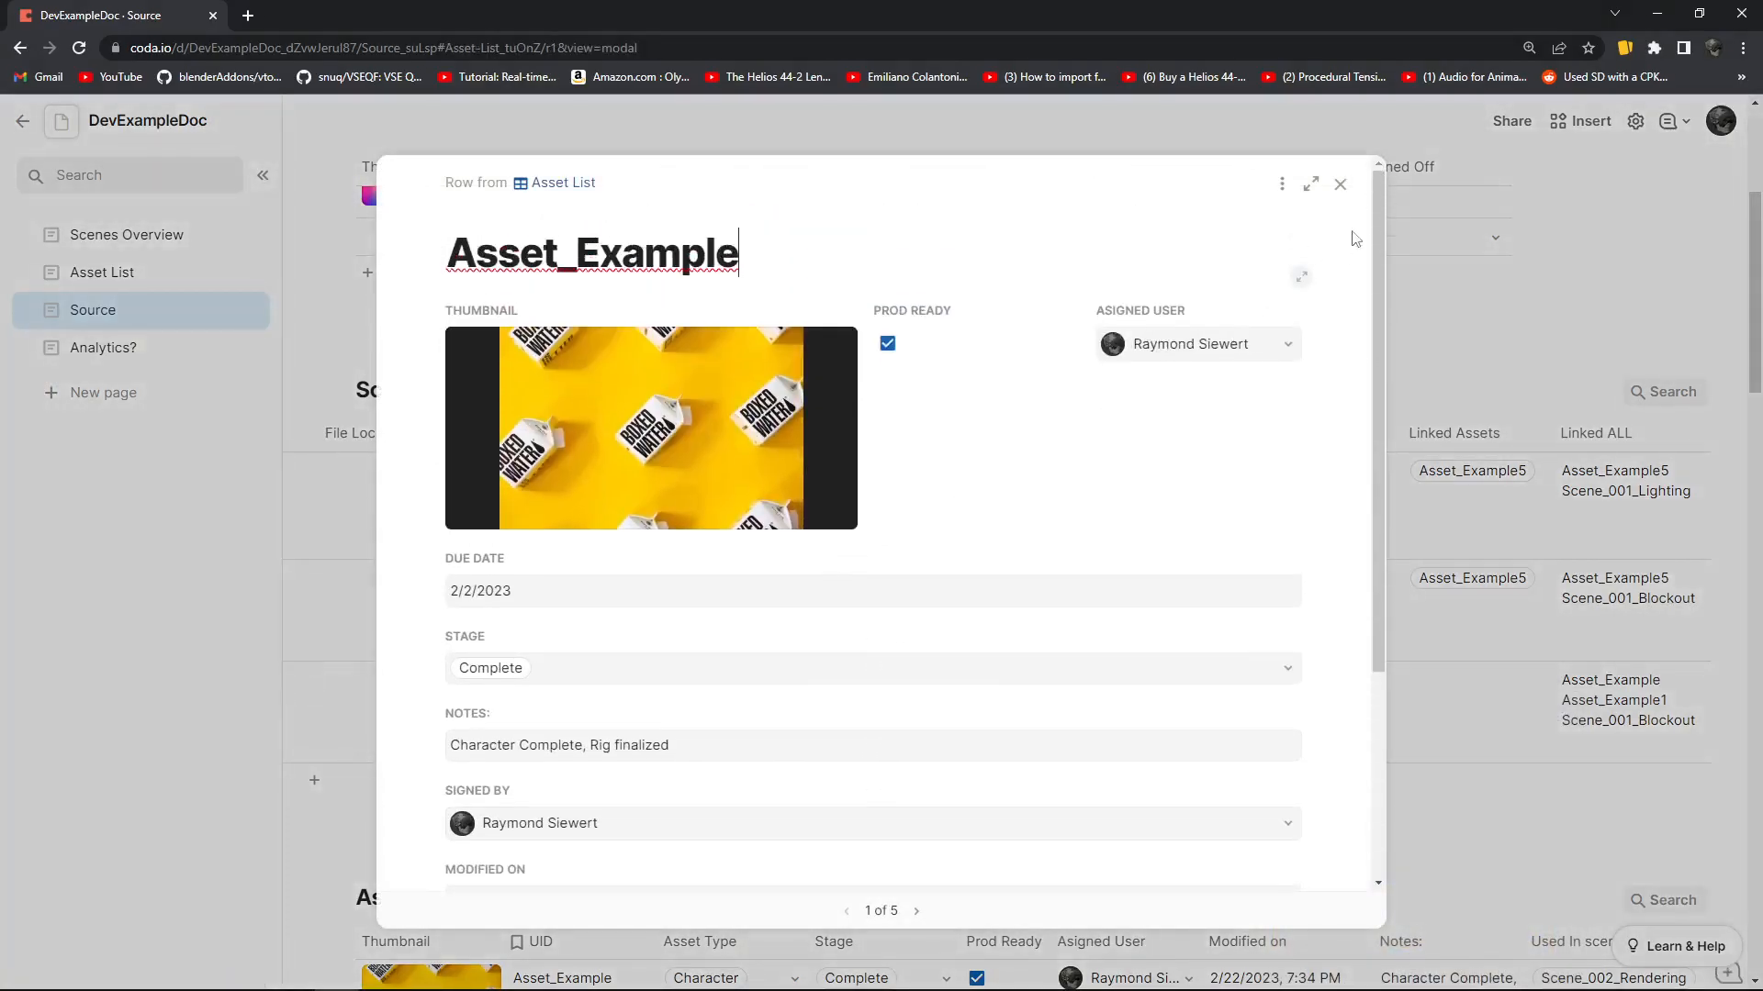
left_click(1341, 184)
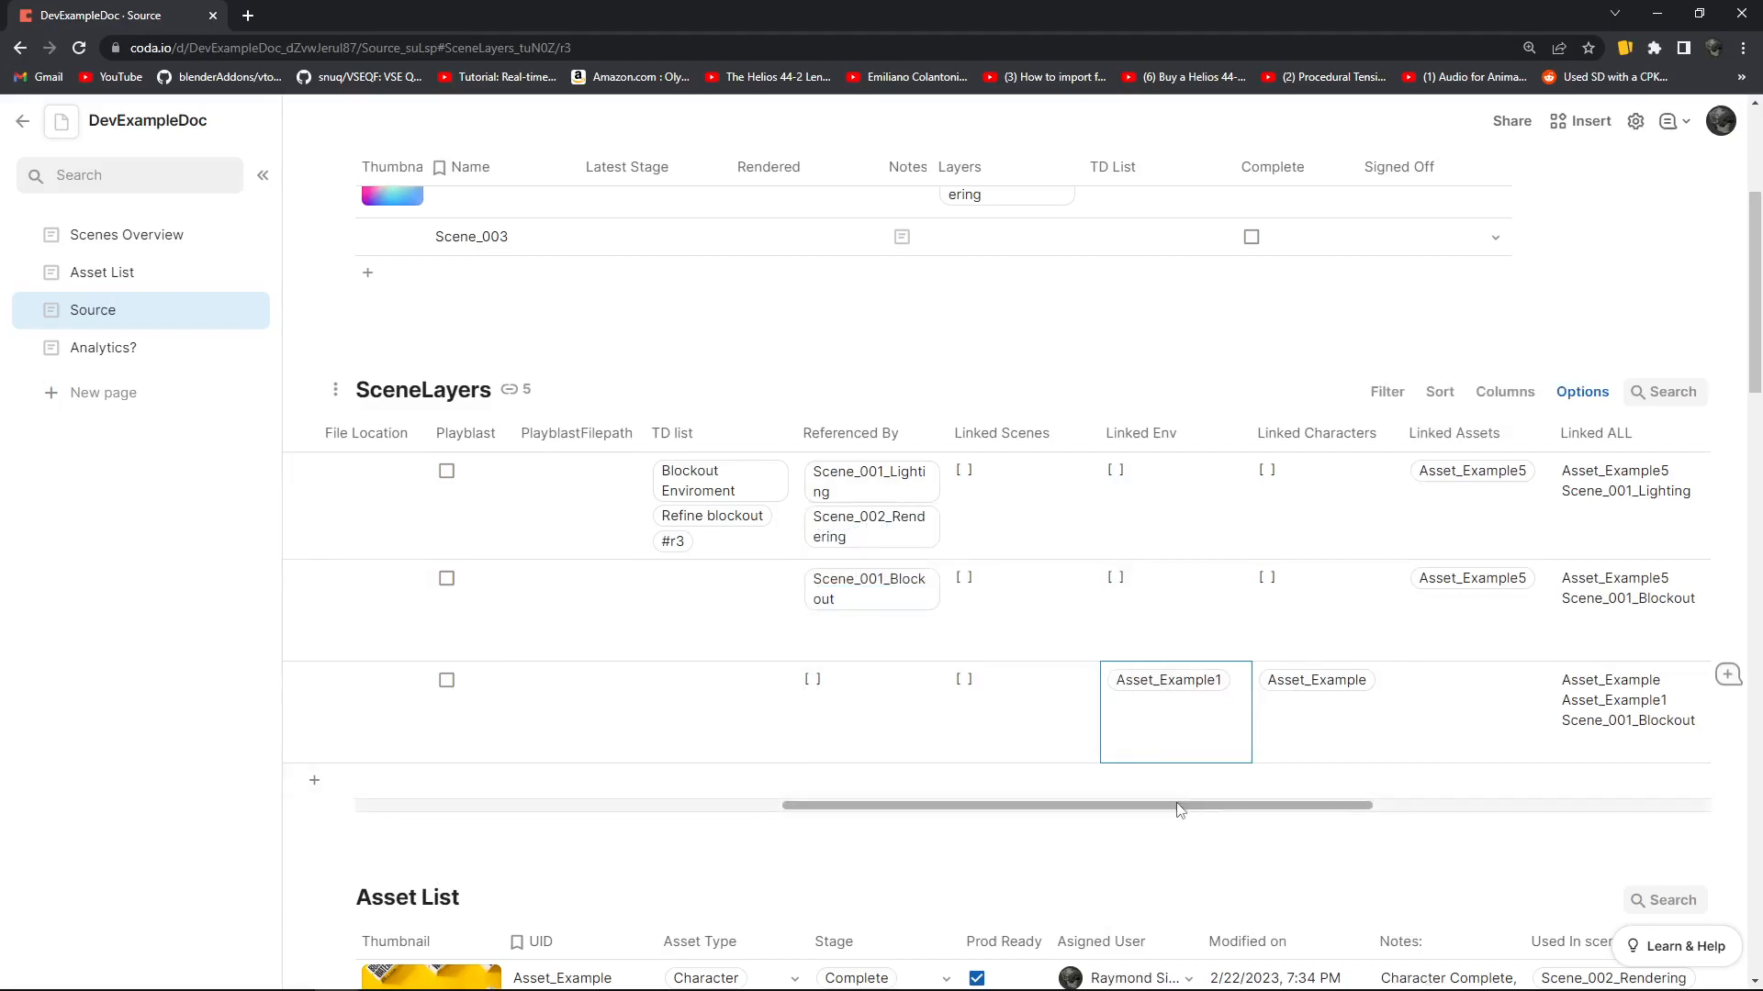
Review the remaining SceneLayers columns, including Referenced By, and compare them with the scenes and layers in the Scenes table
left_click_drag(1181, 806, 1121, 769)
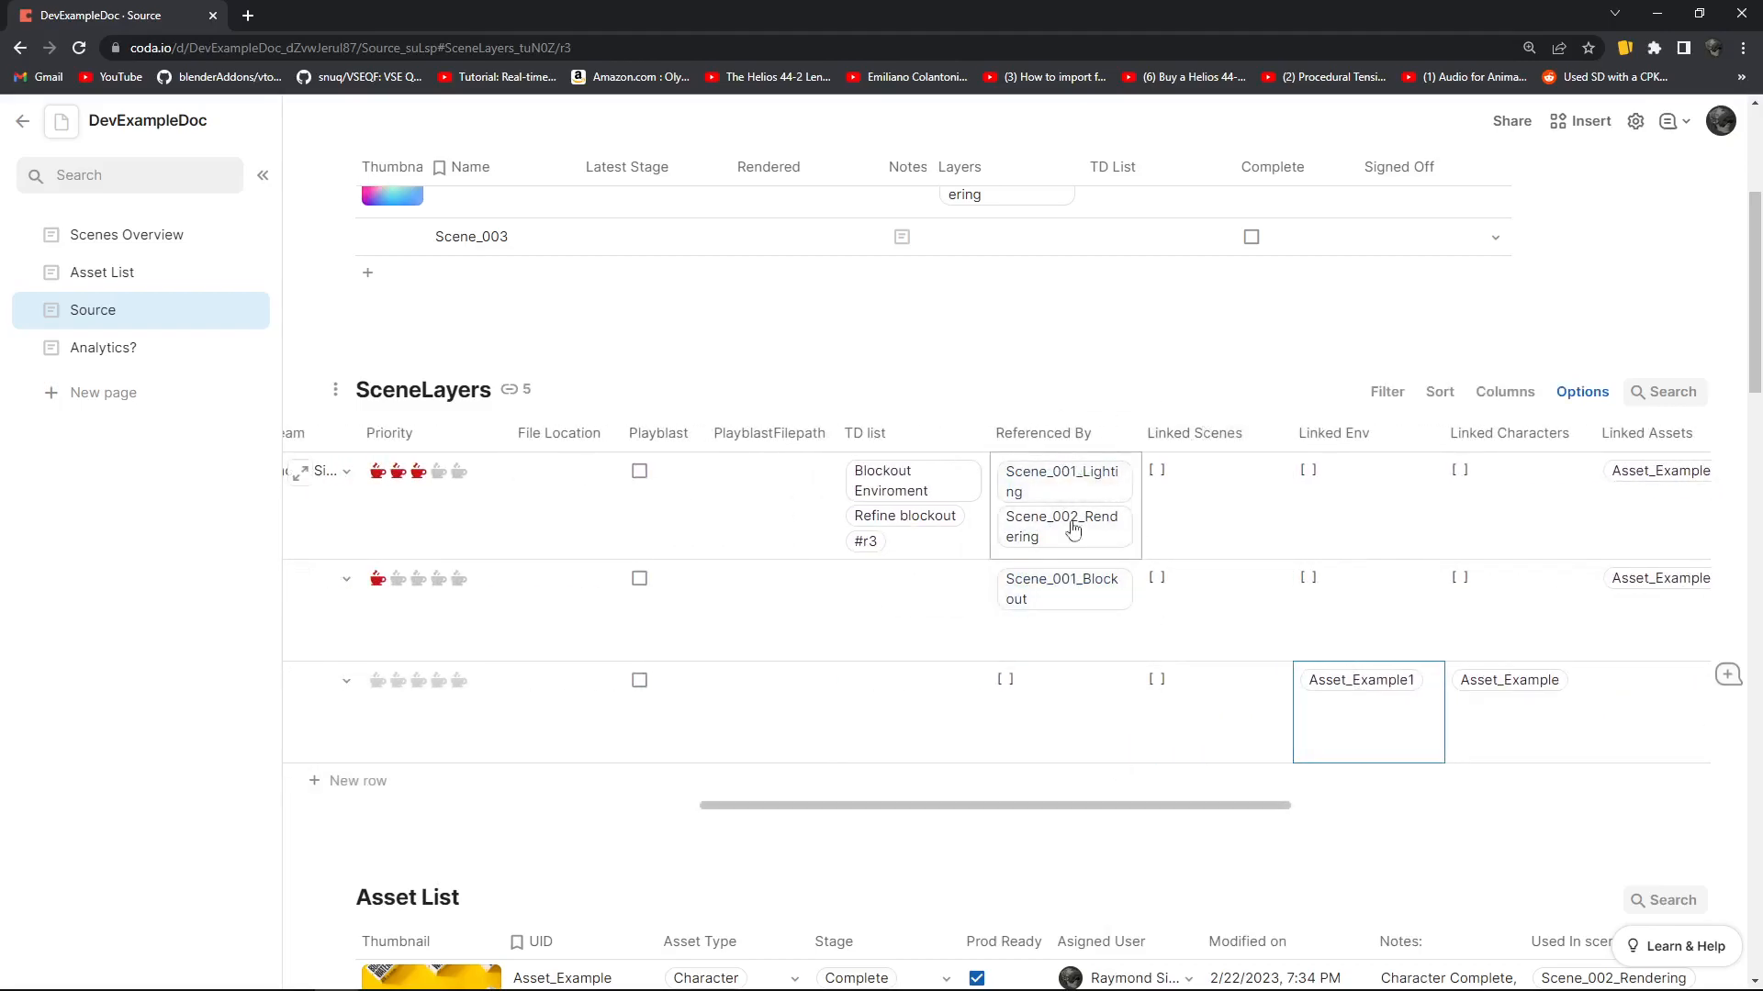
scroll(1133, 782, "up", 3)
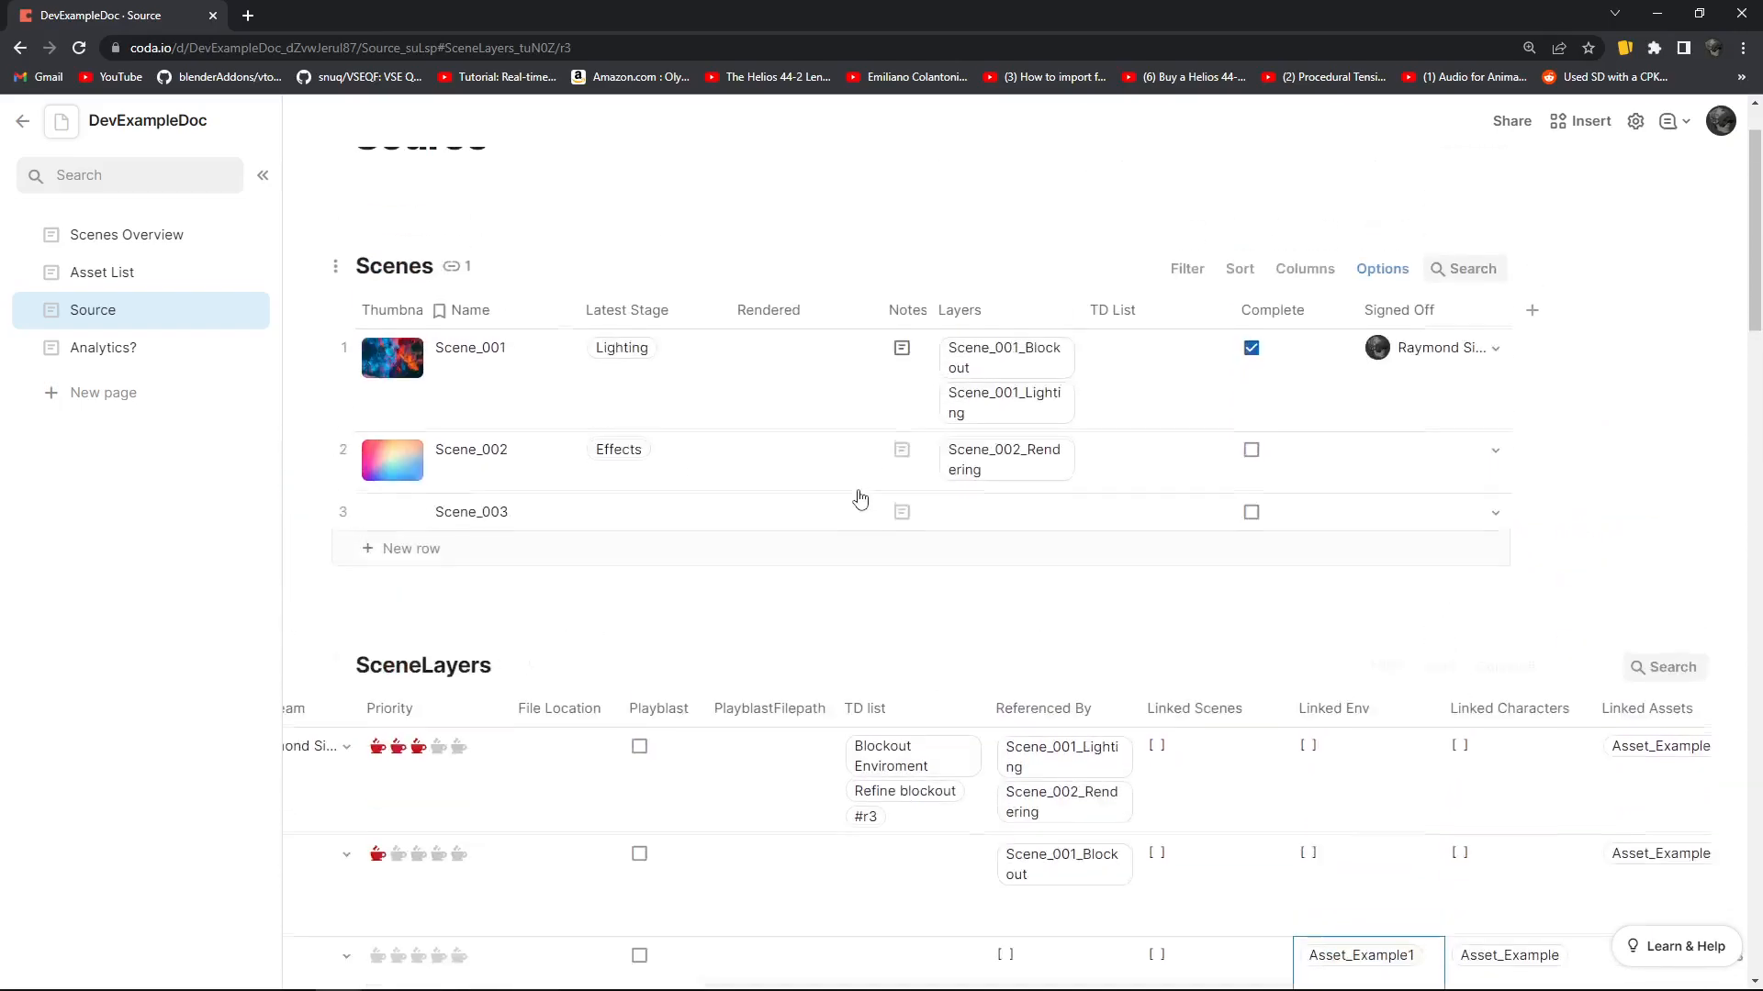
scroll(944, 630, "down", 4)
left_click_drag(1062, 713, 729, 716)
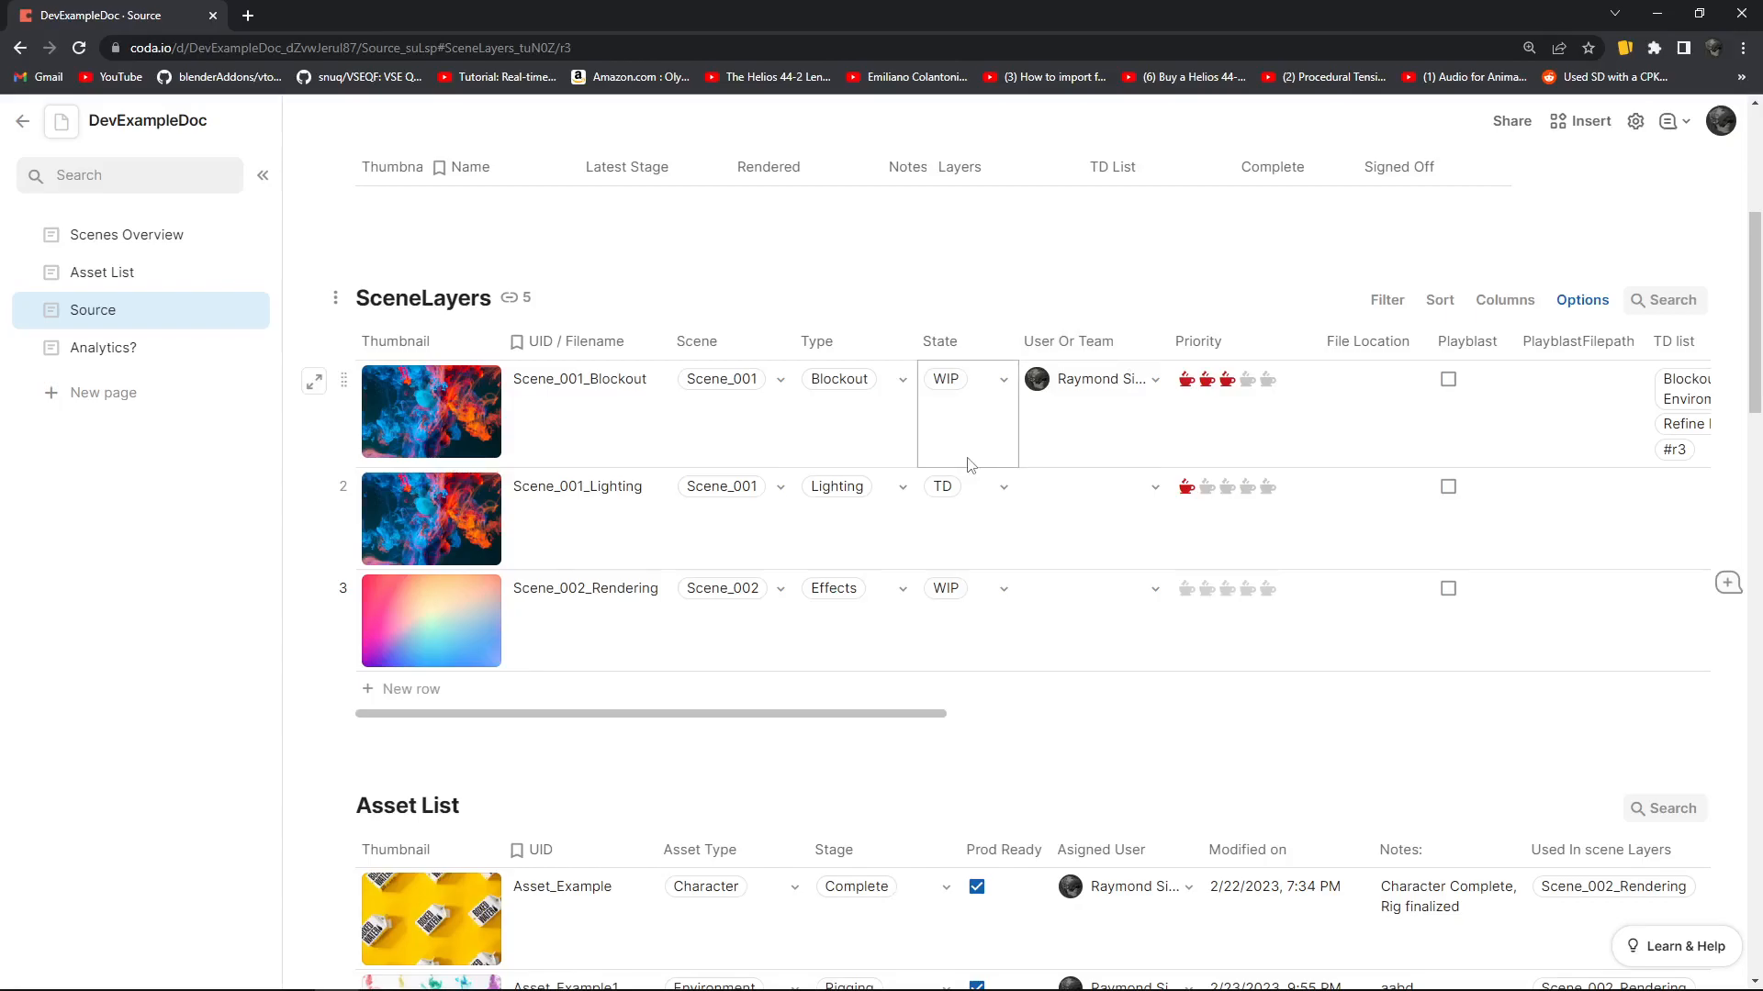
scroll(969, 464, "up", 2)
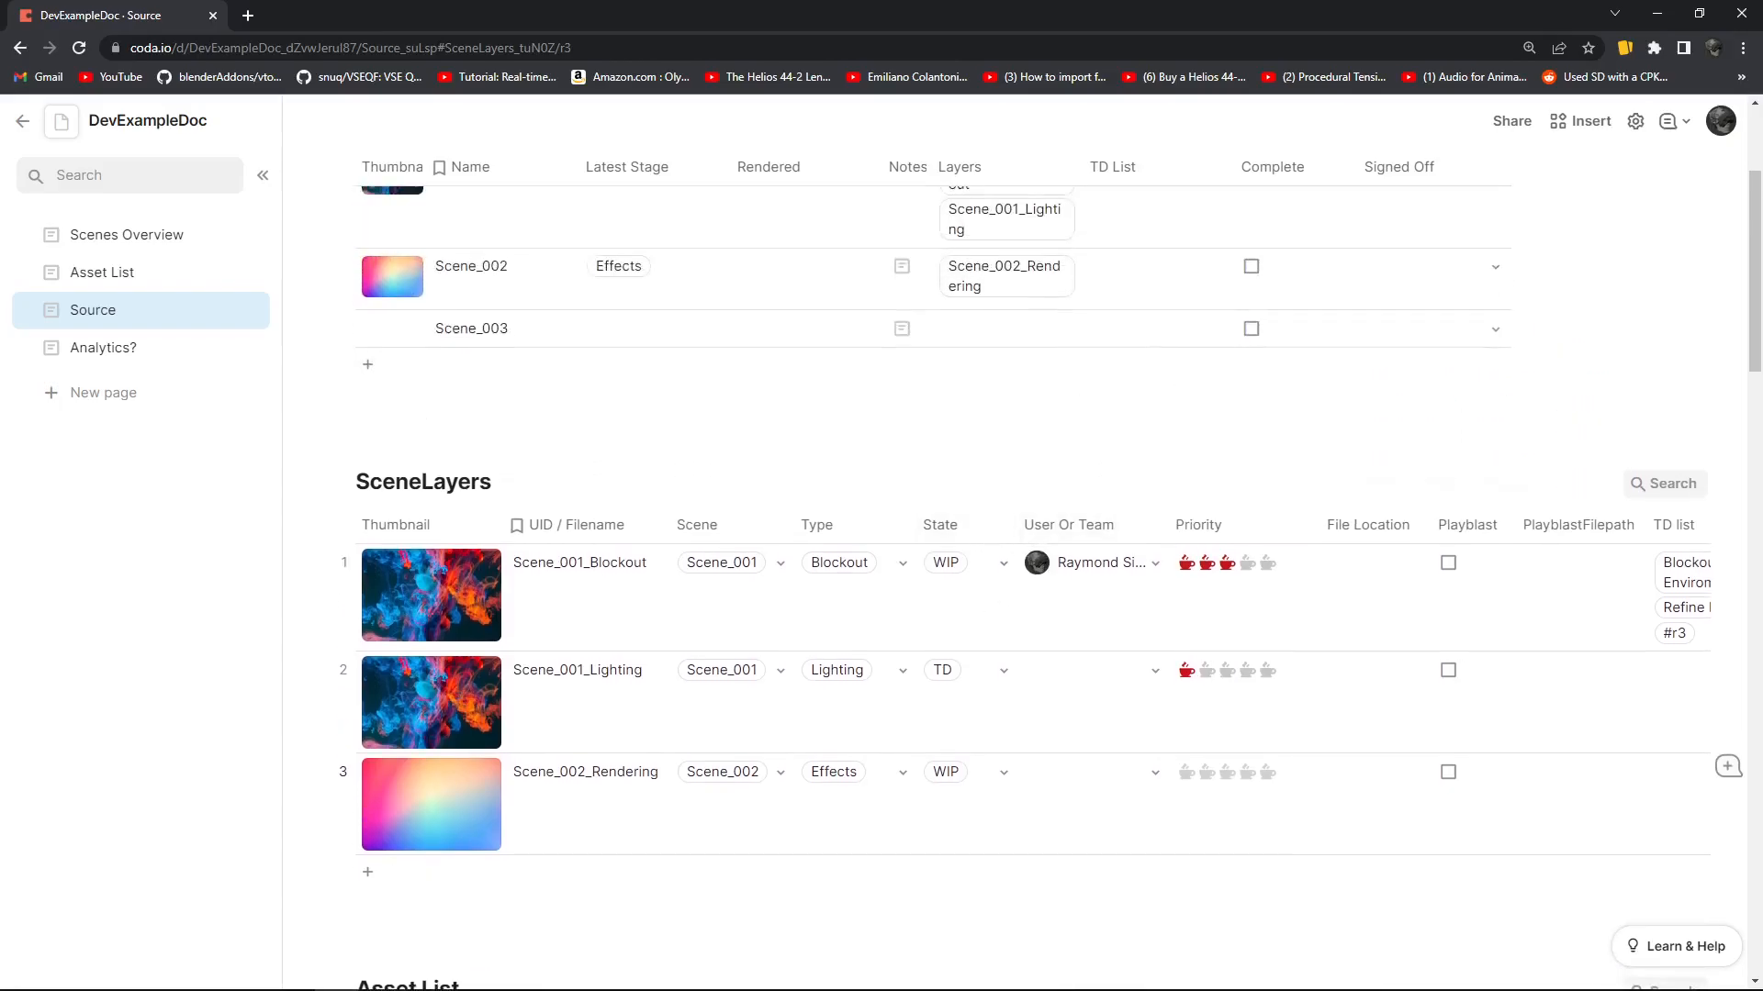
scroll(1282, 511, "up", 2)
scroll(1227, 514, "down", 2)
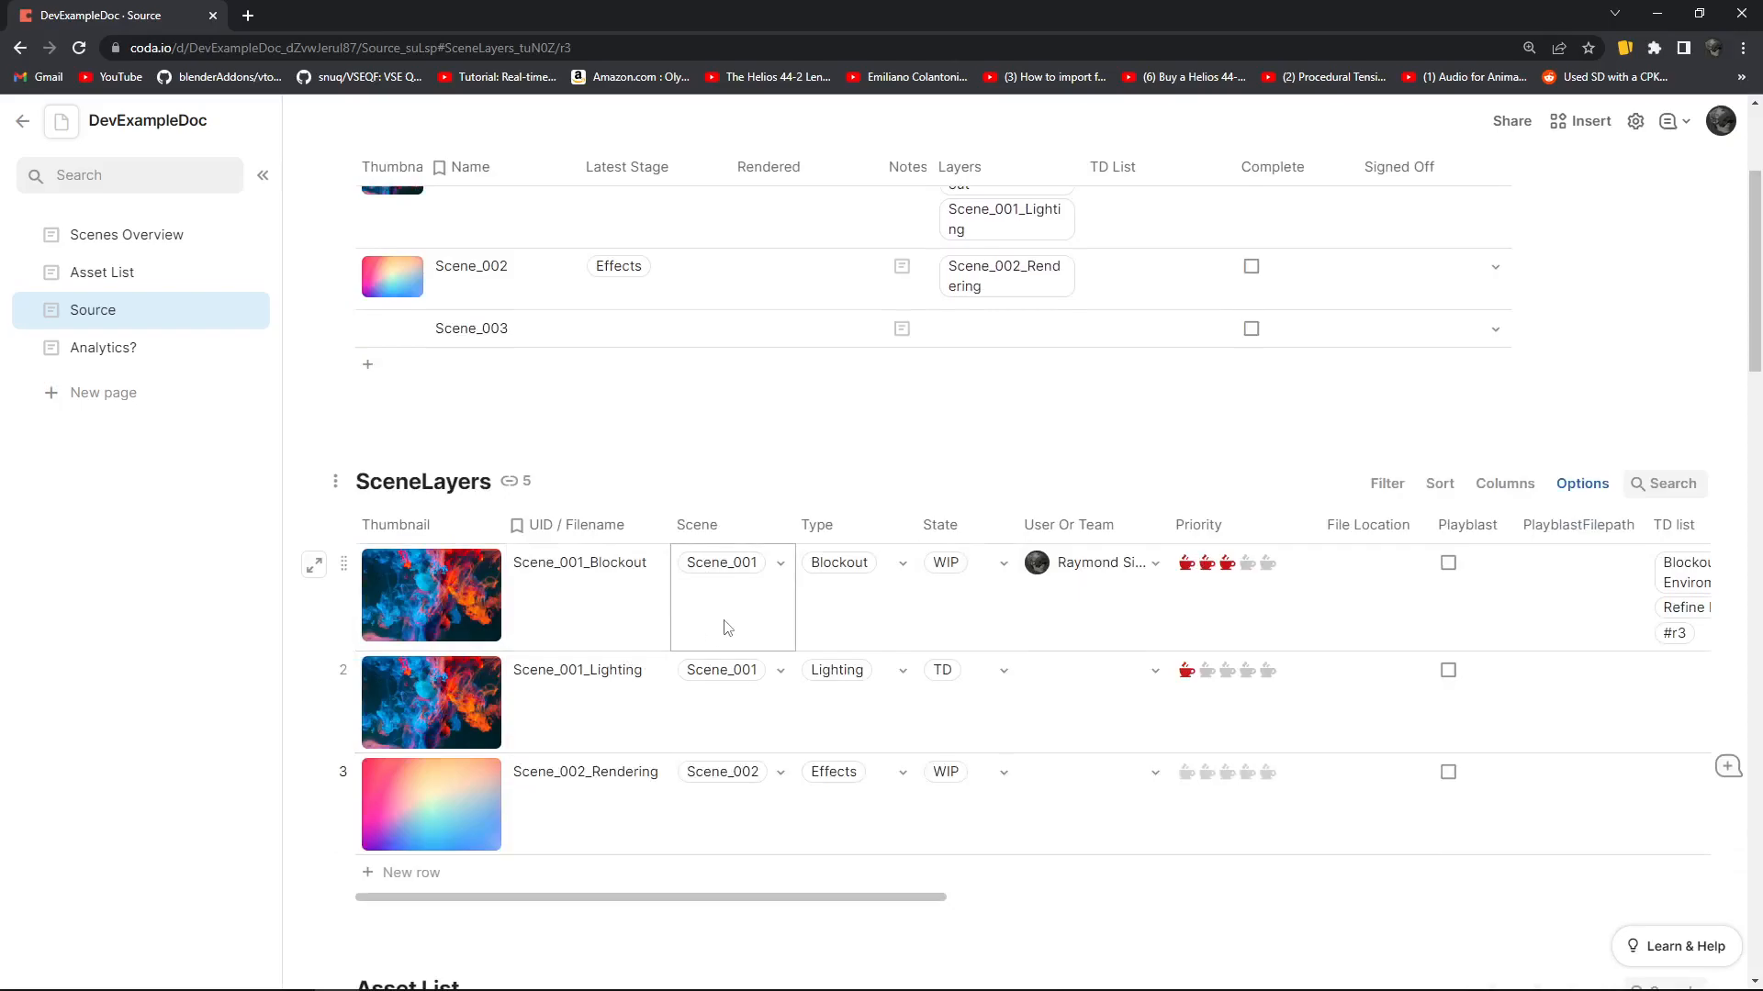
scroll(702, 624, "up", 3)
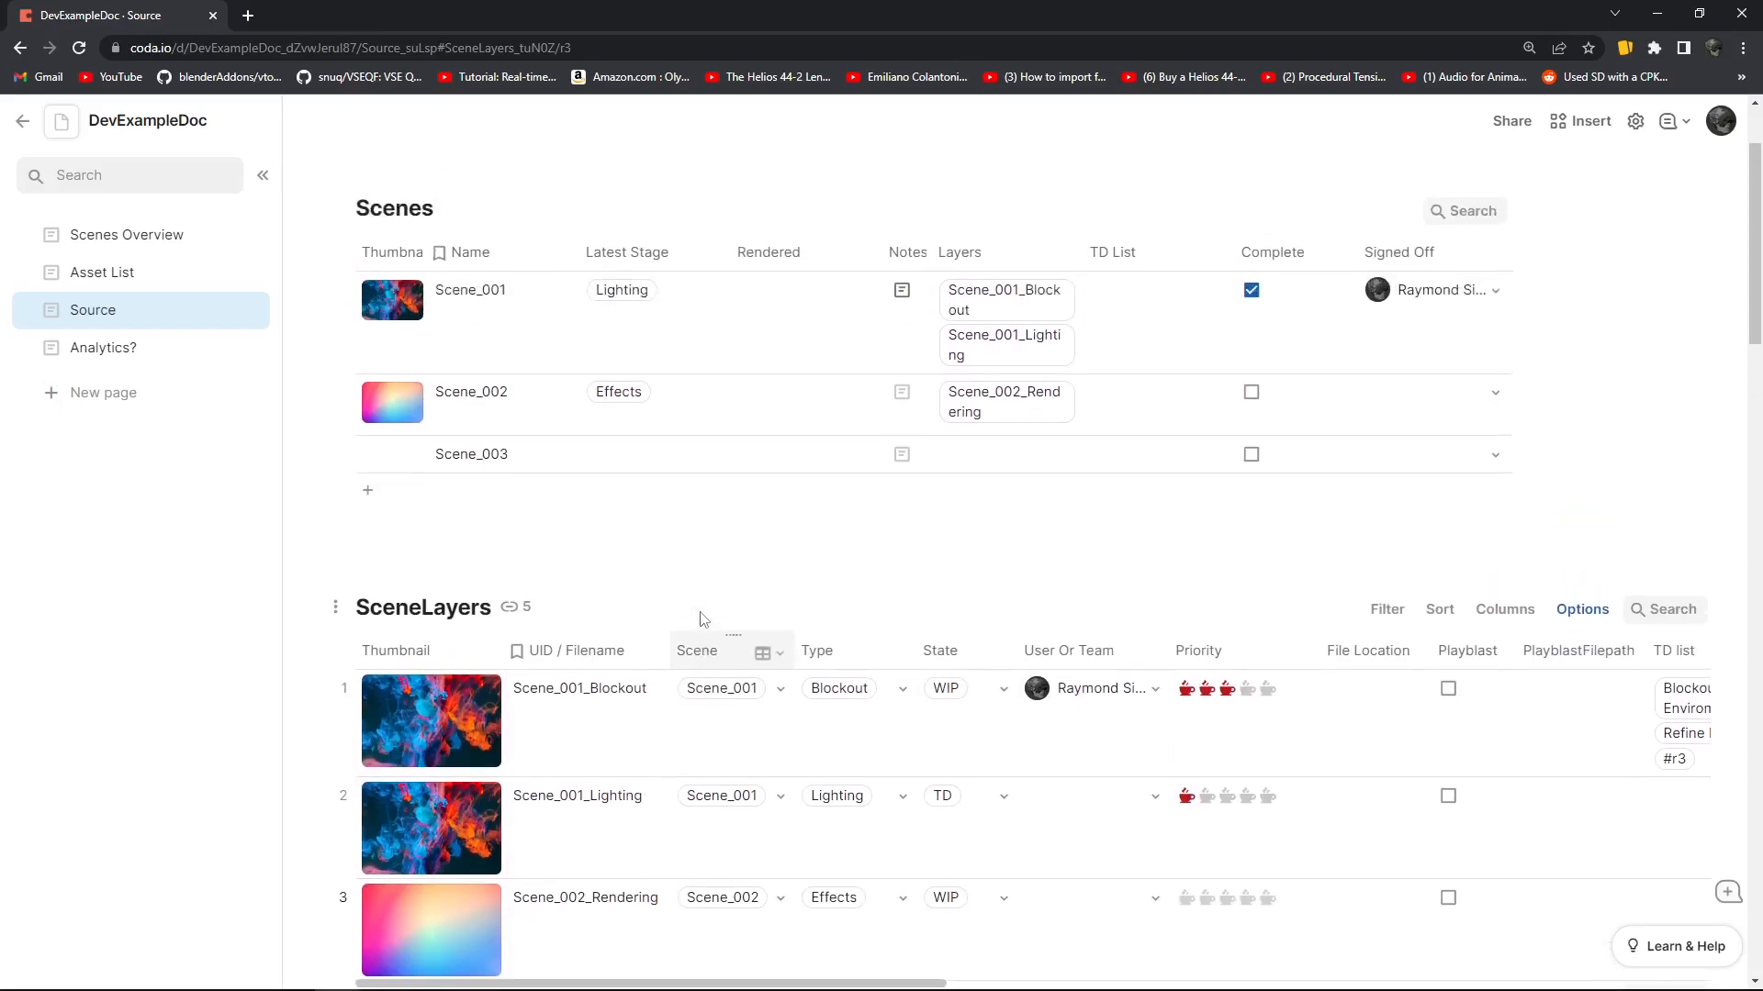
scroll(670, 629, "down", 1)
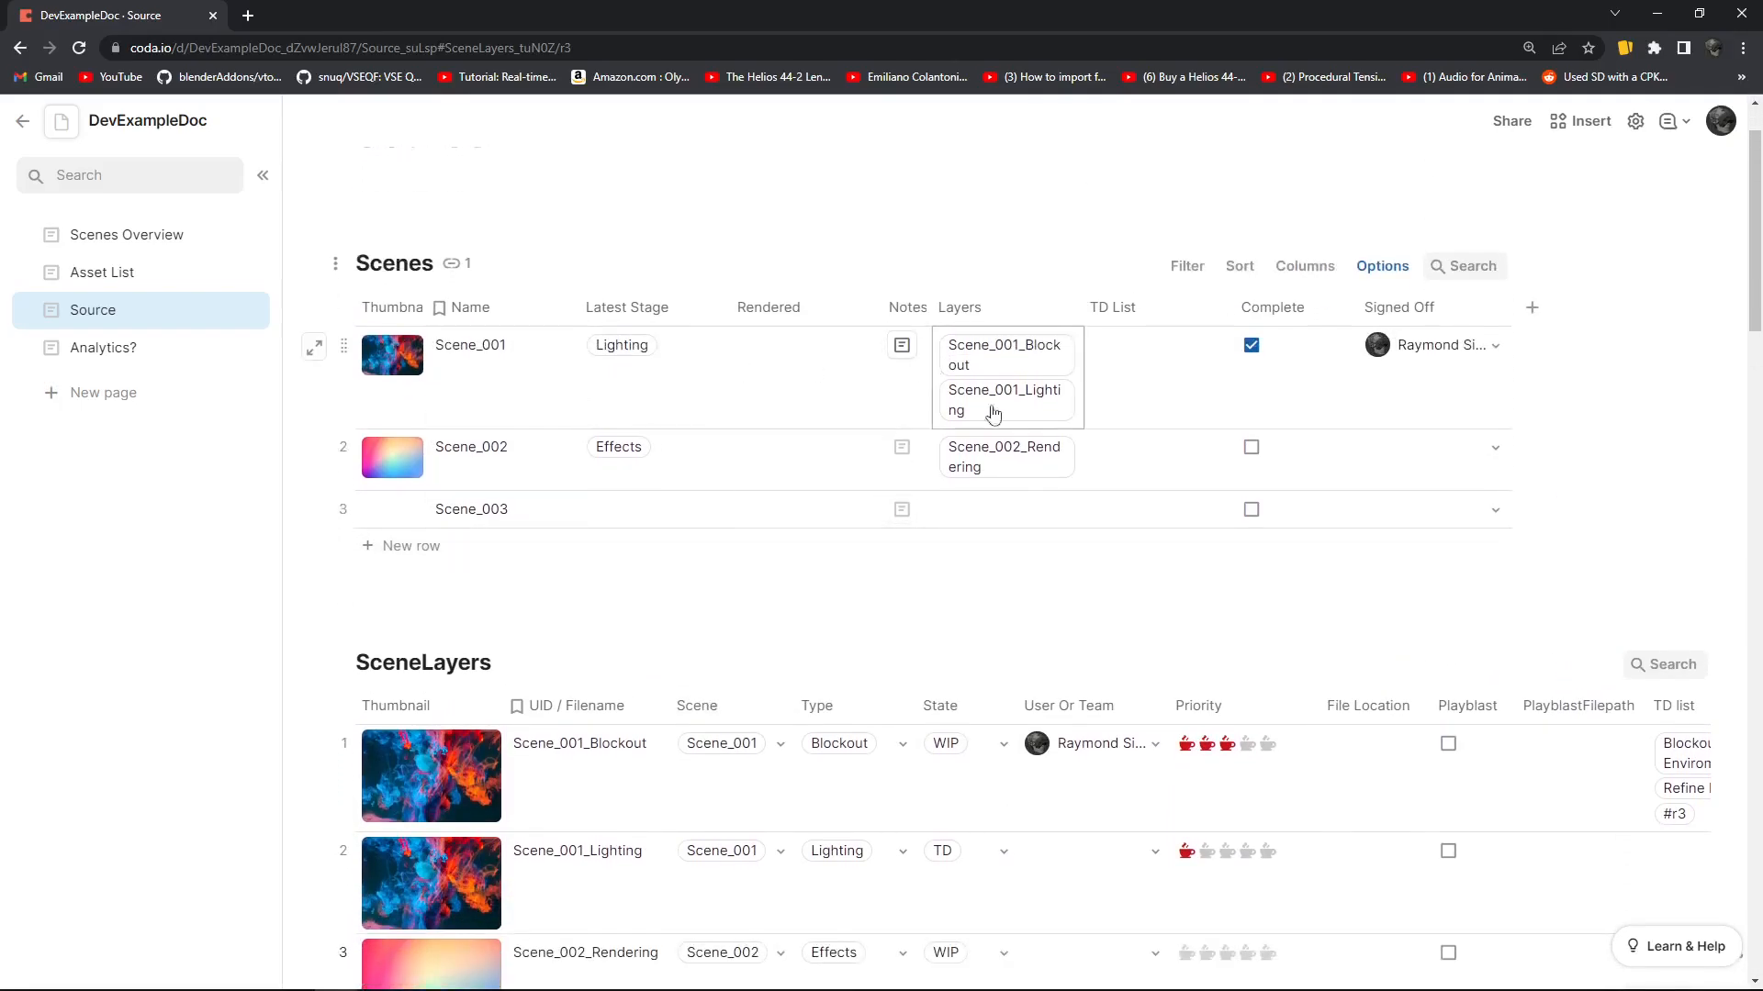
Open the Scenes Overview page and view its Scene Layers Timeline
left_click(122, 241)
scroll(959, 455, "down", 8)
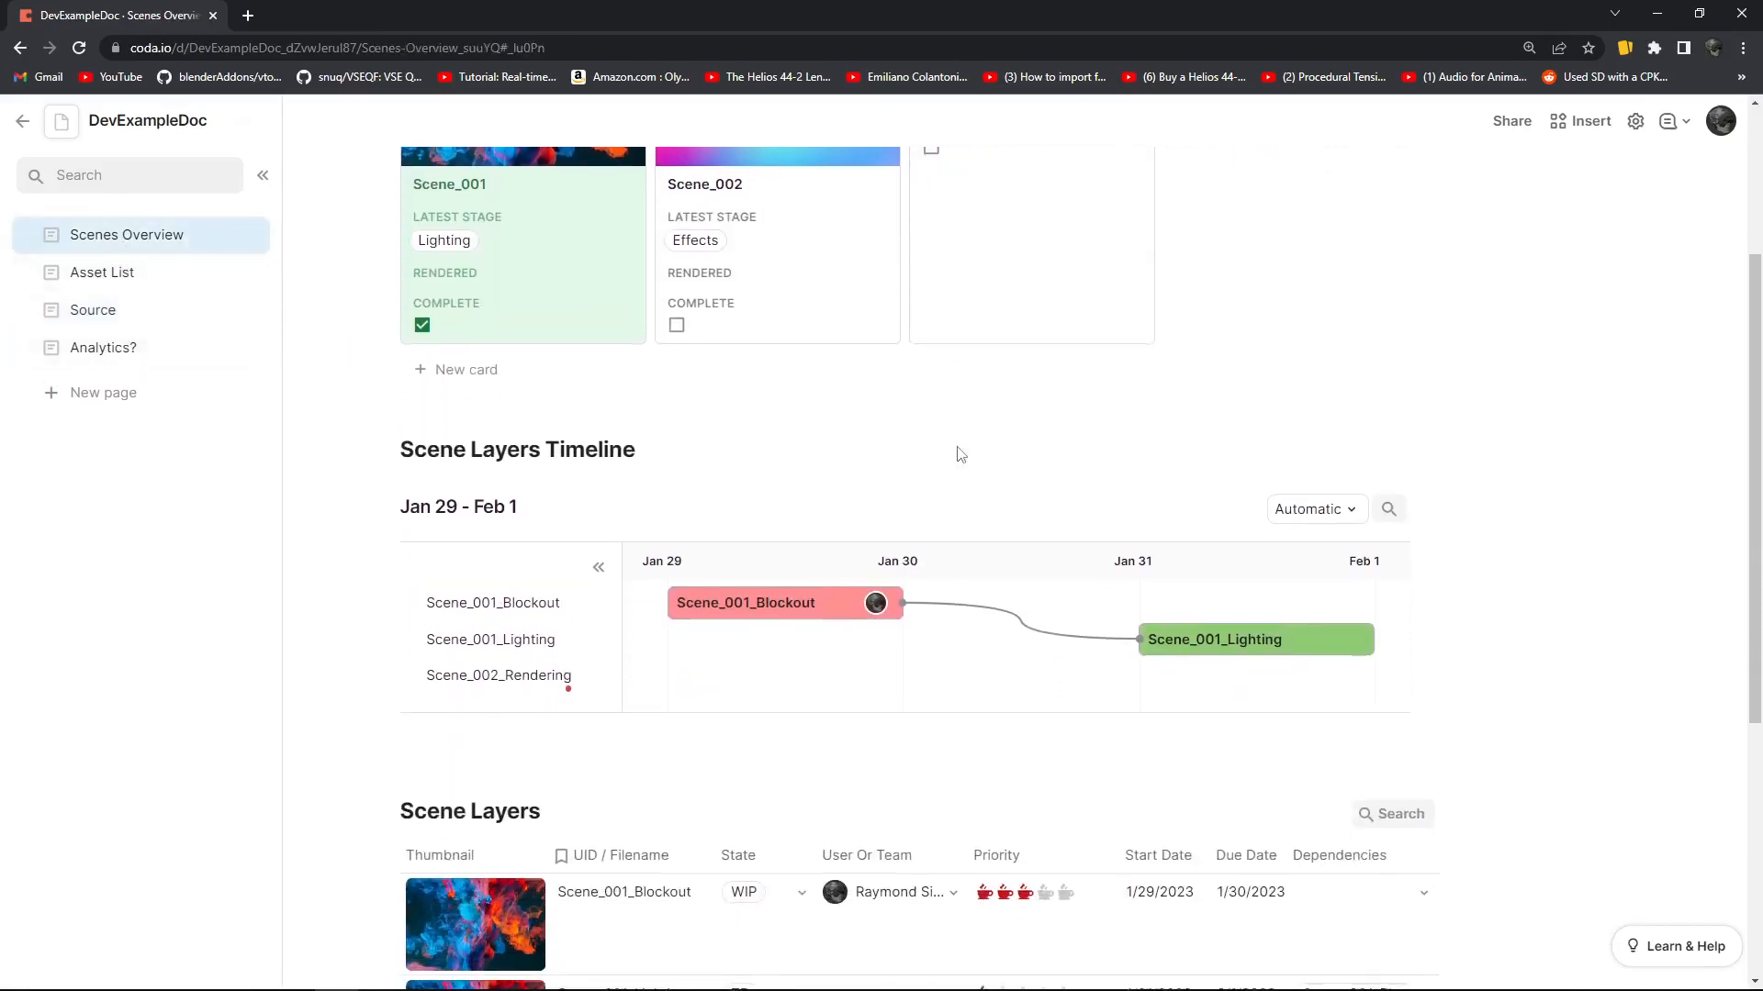
Review the Scene_001, Scene_002 and Scene_003 cards above the Scene Layers Timeline
scroll(915, 470, "up", 5)
scroll(914, 468, "up", 3)
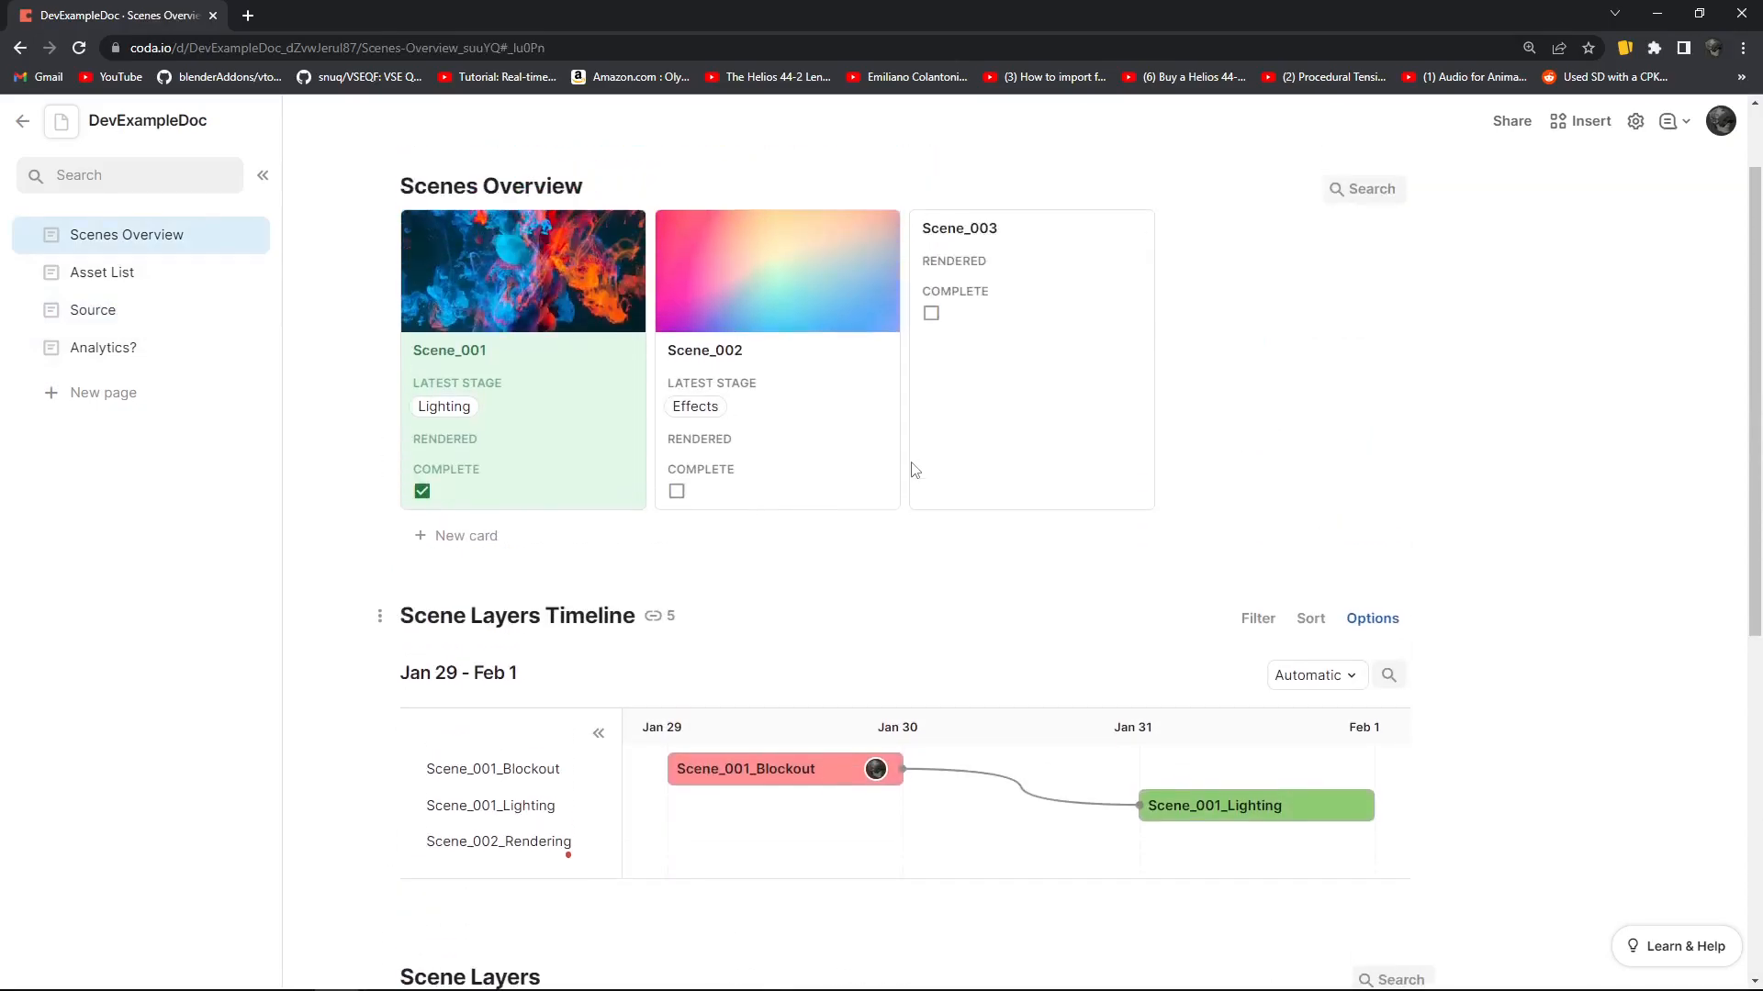
scroll(894, 477, "down", 1)
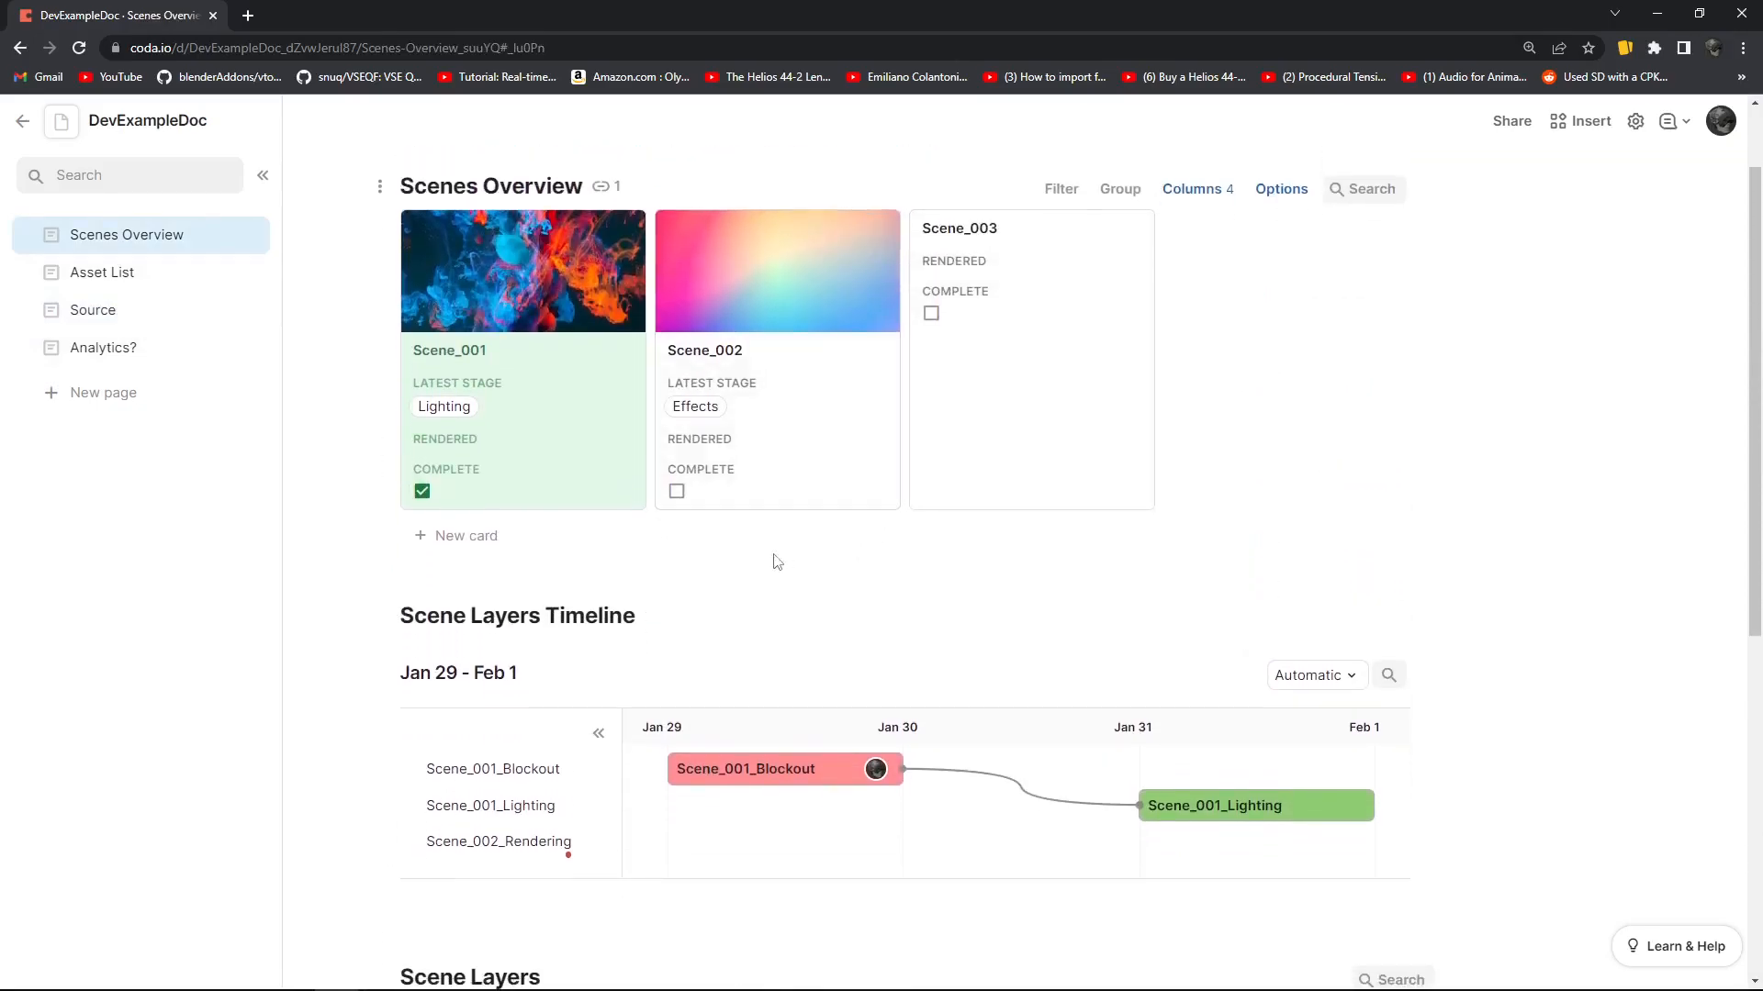
Open the Asset List page and look through its Assets To Do table and Timeline
left_click(171, 276)
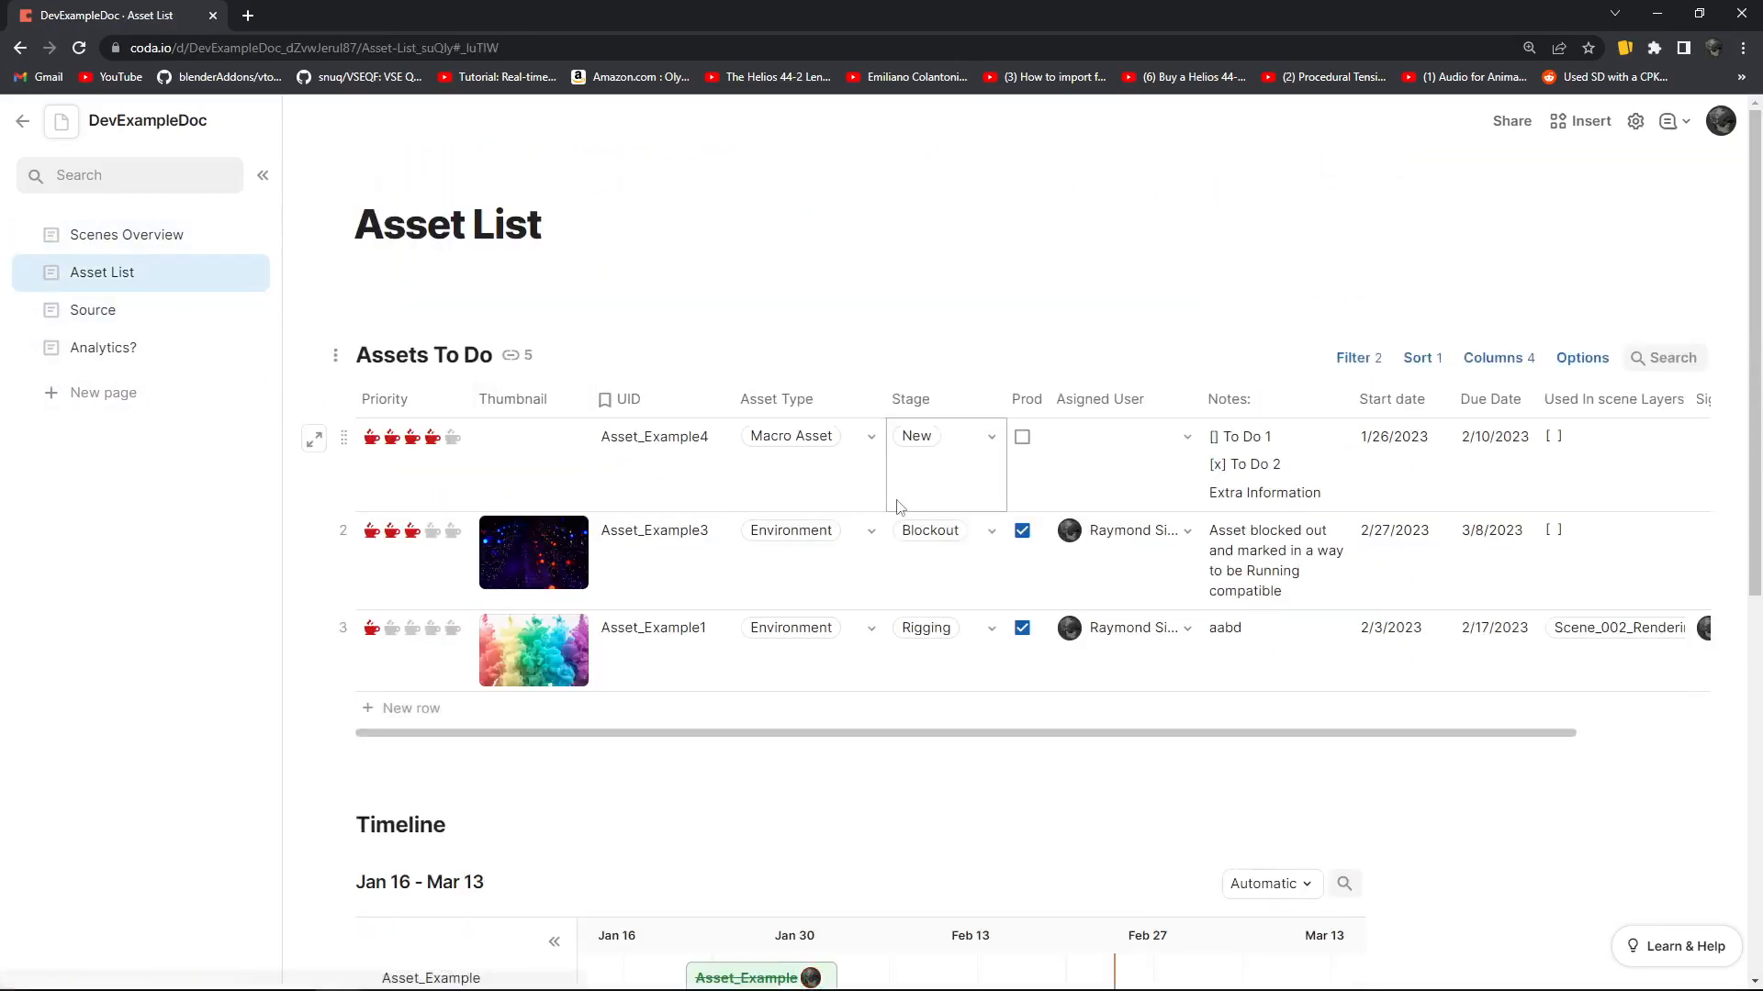
scroll(909, 624, "down", 1)
scroll(823, 633, "down", 1)
scroll(823, 633, "down", 2)
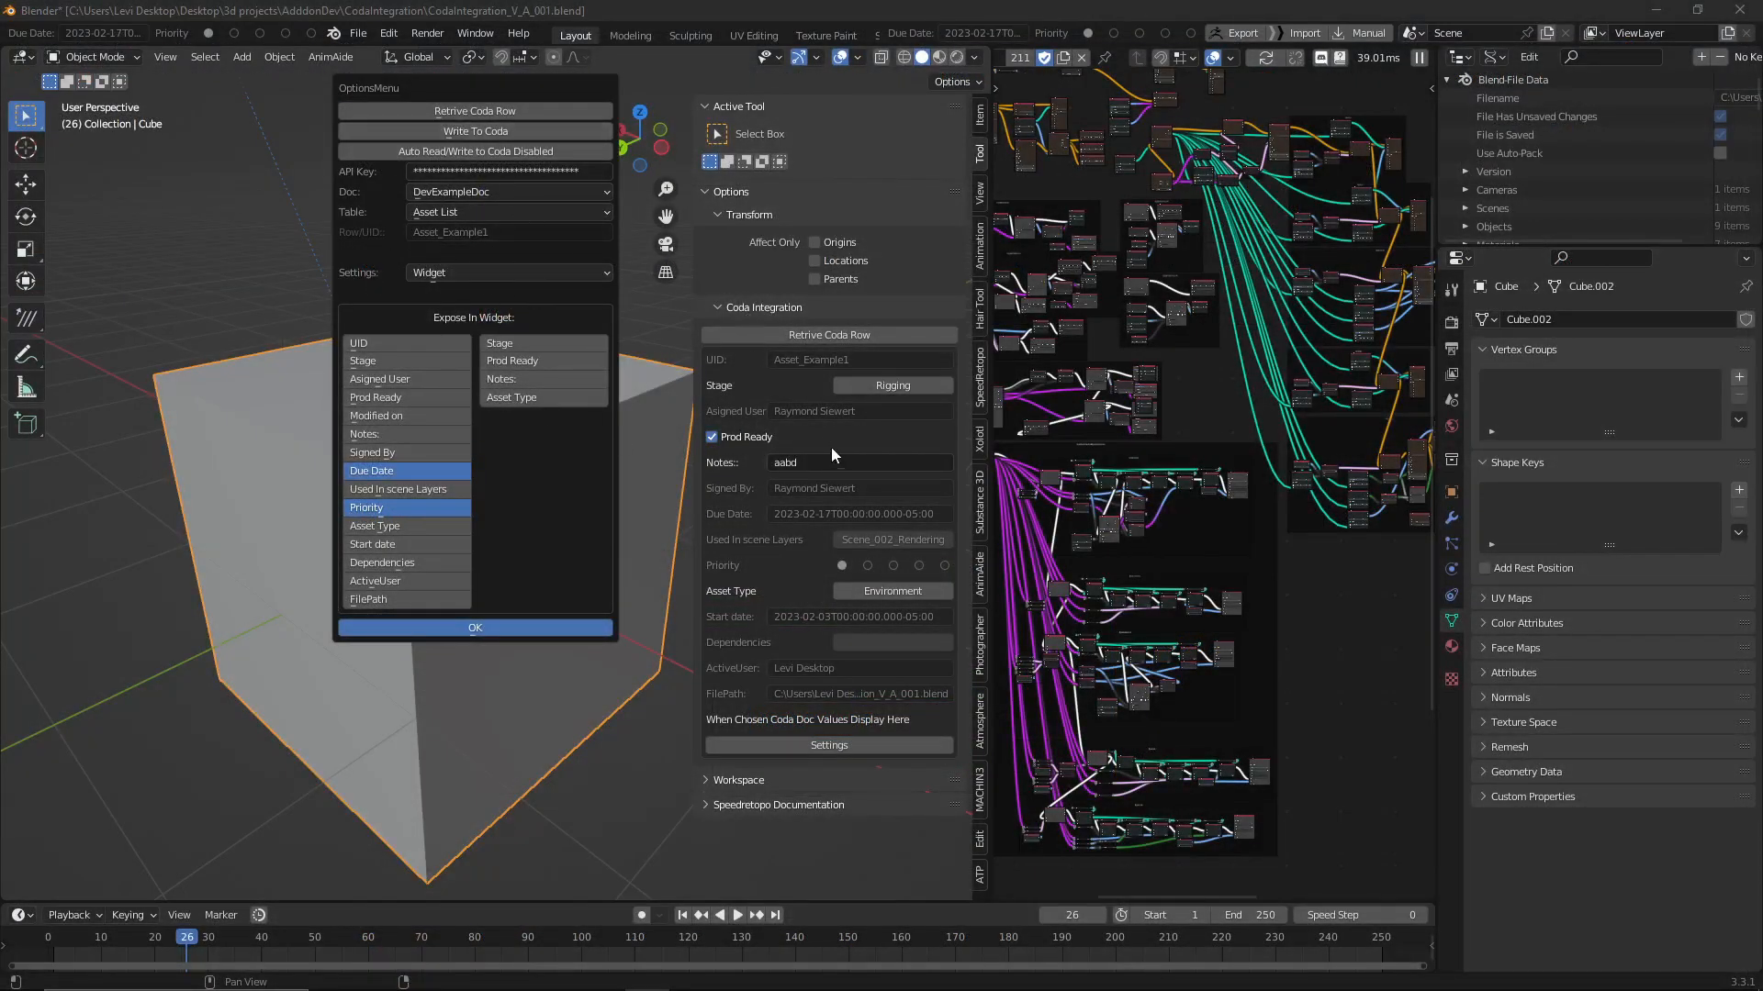
In Blender, set the Stage of the Asset_Example1 row to Complete in the Coda Integration panel
left_click(893, 386)
left_click(892, 415)
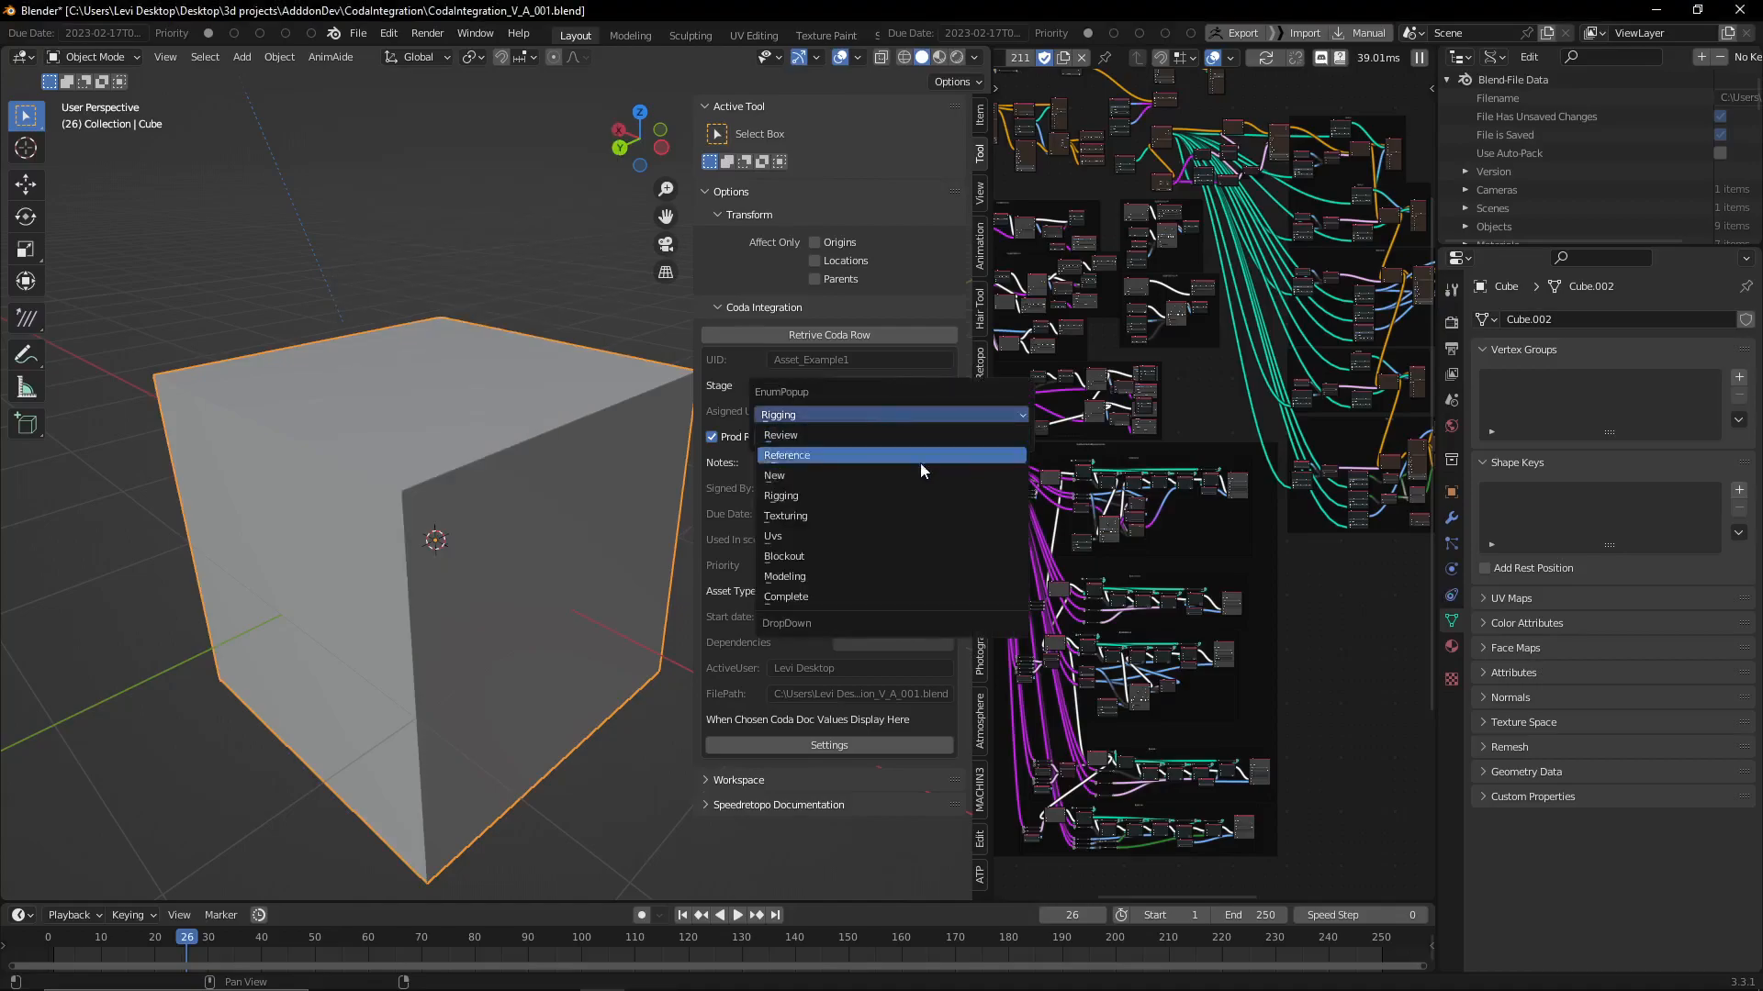
left_click(850, 593)
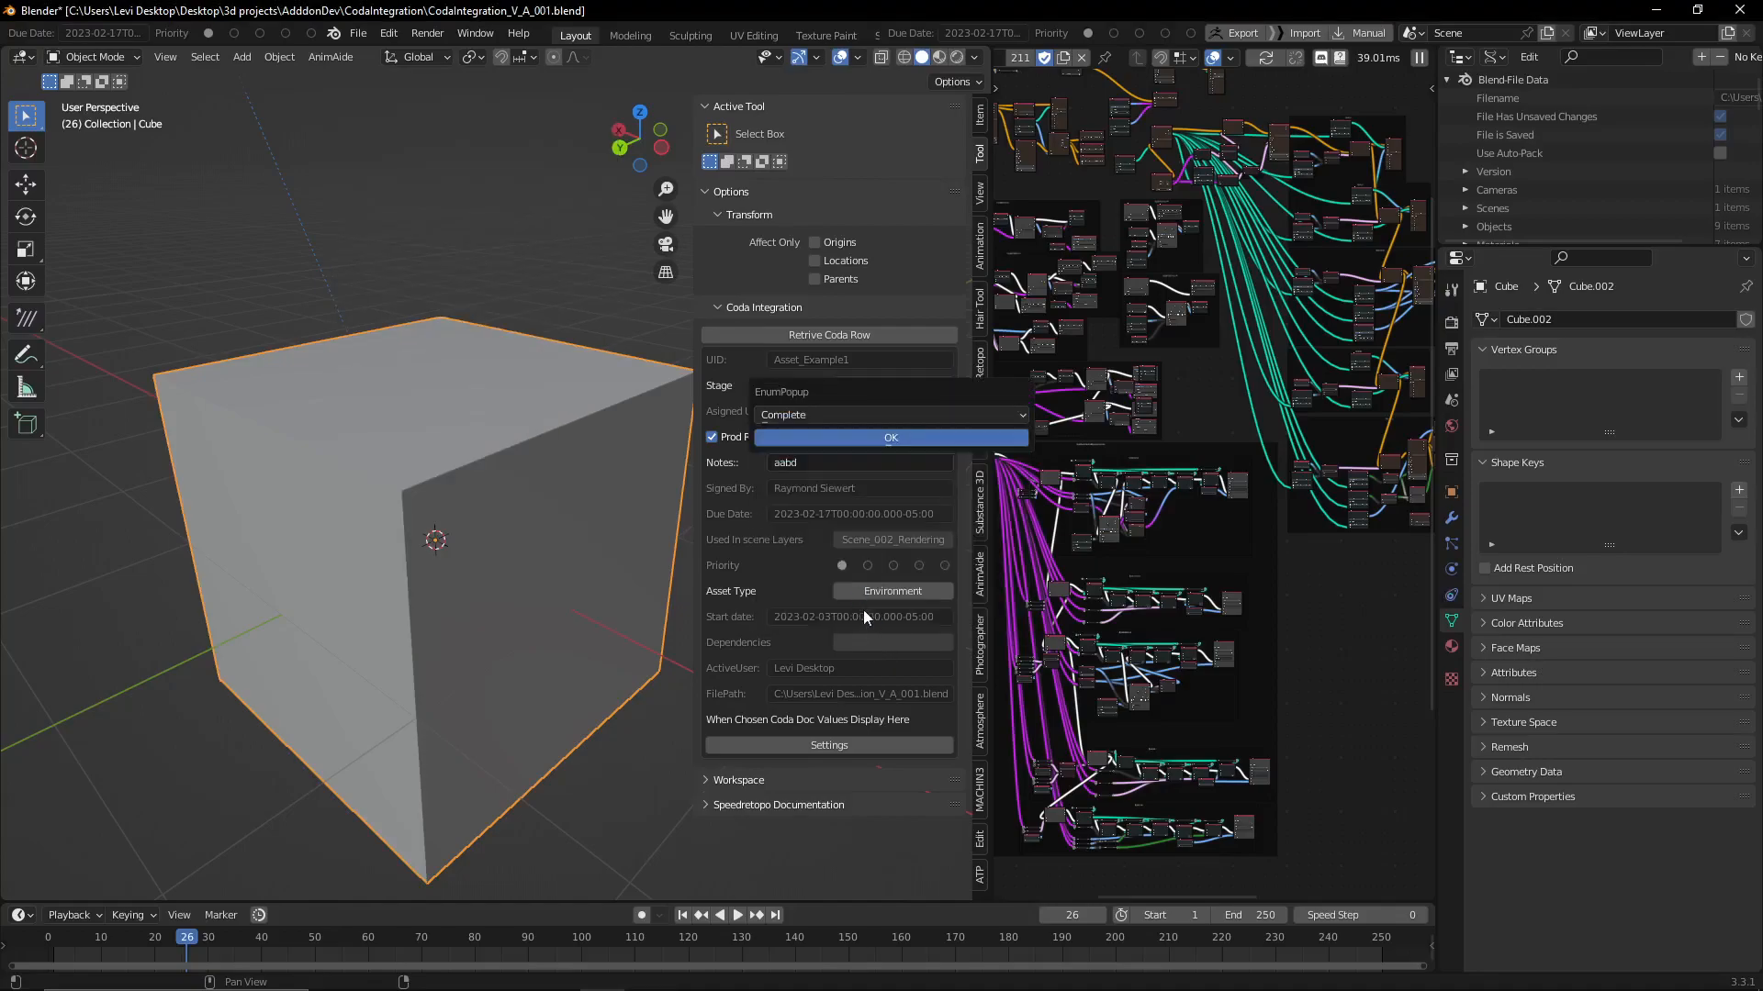
key("Return")
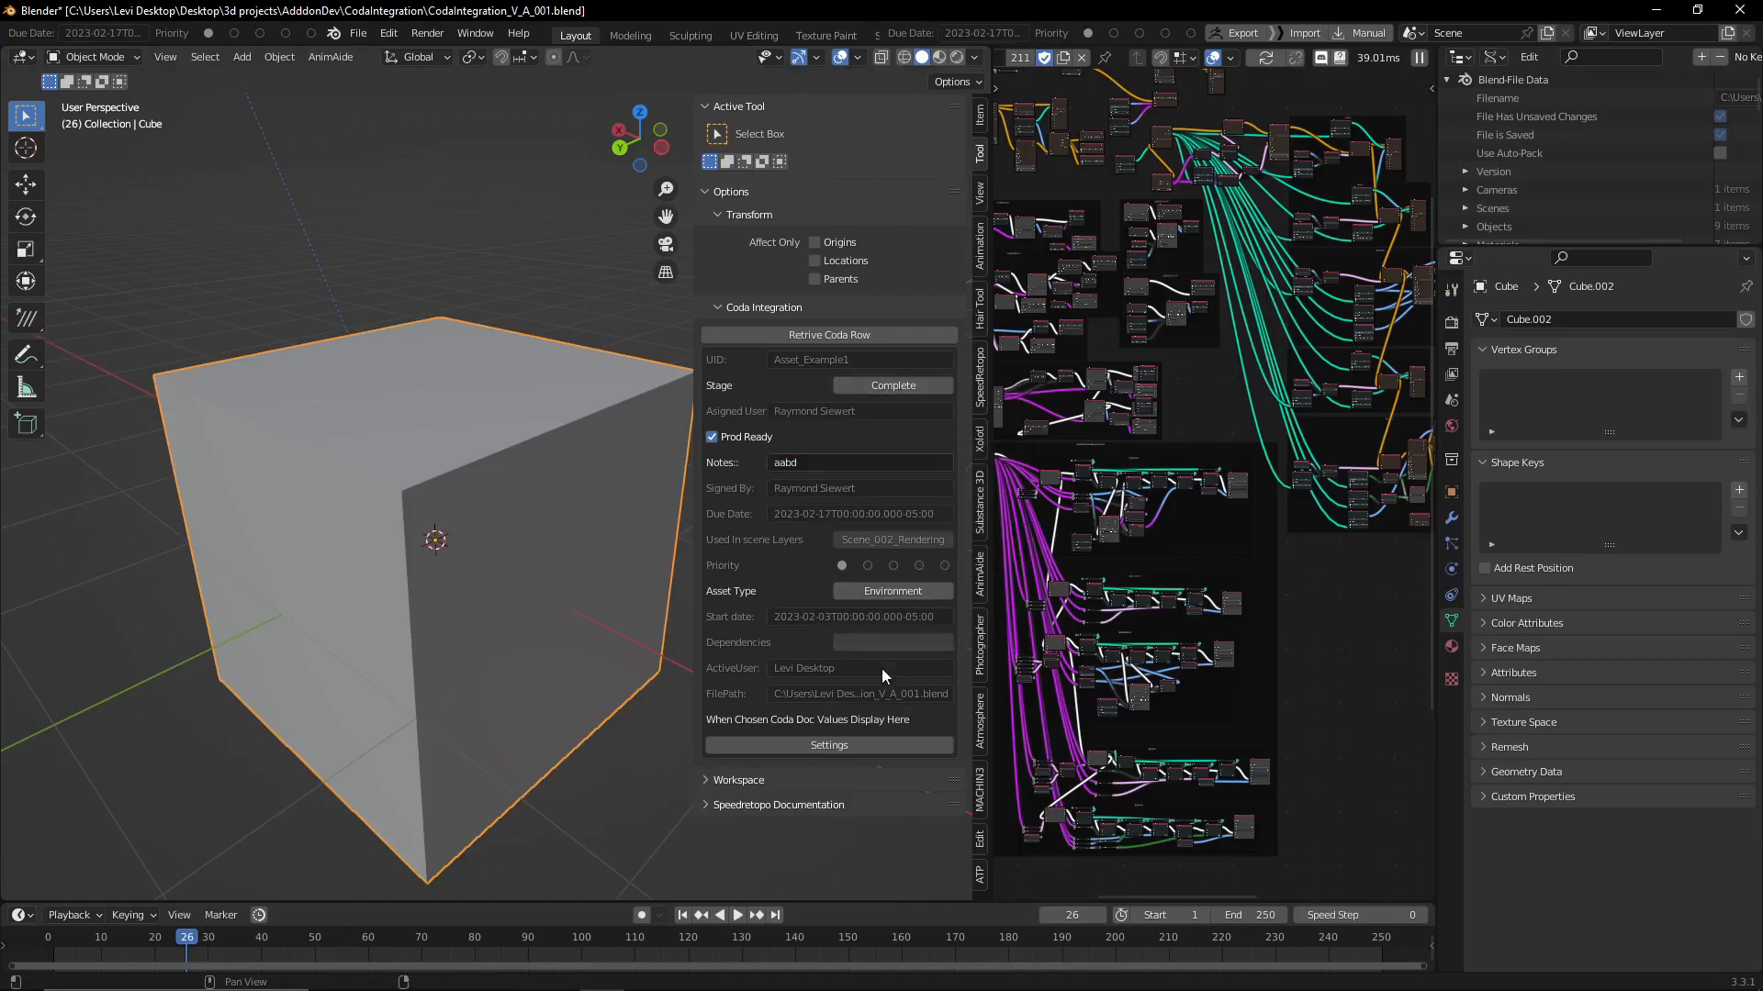
Set the Asset Type of Asset_Example1 to Character and write the row's changes to Coda
left_click(890, 592)
left_click(885, 626)
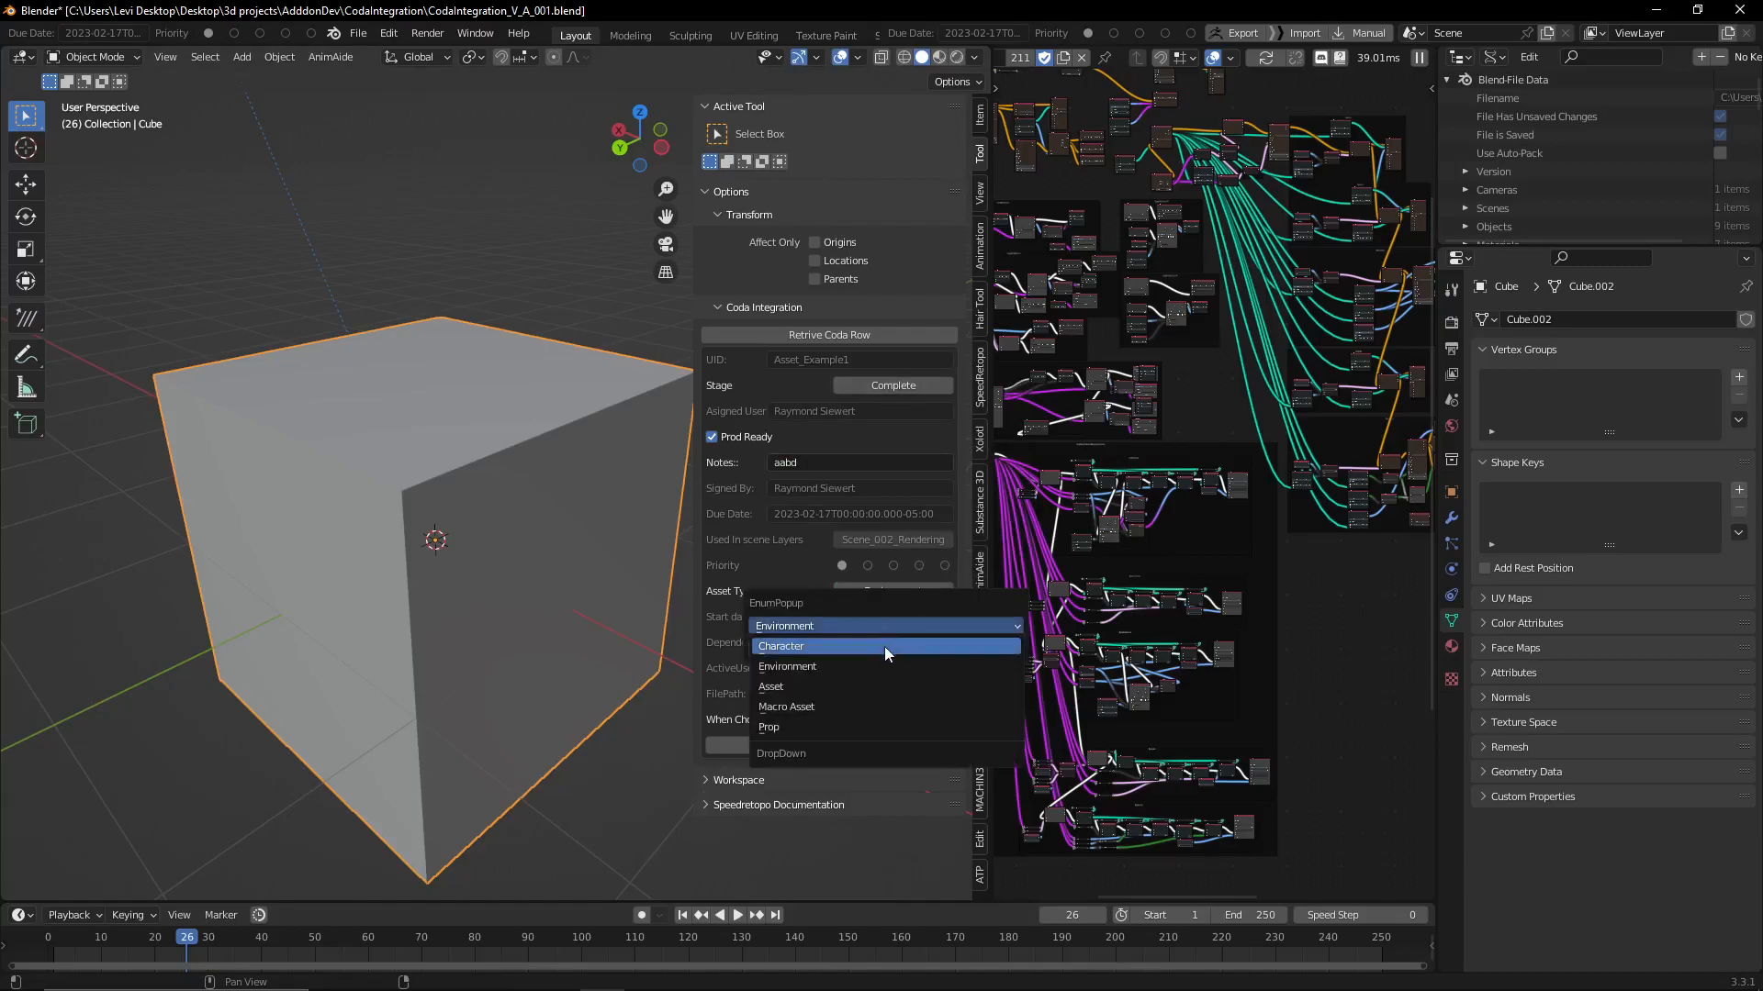
left_click(884, 646)
left_click(862, 648)
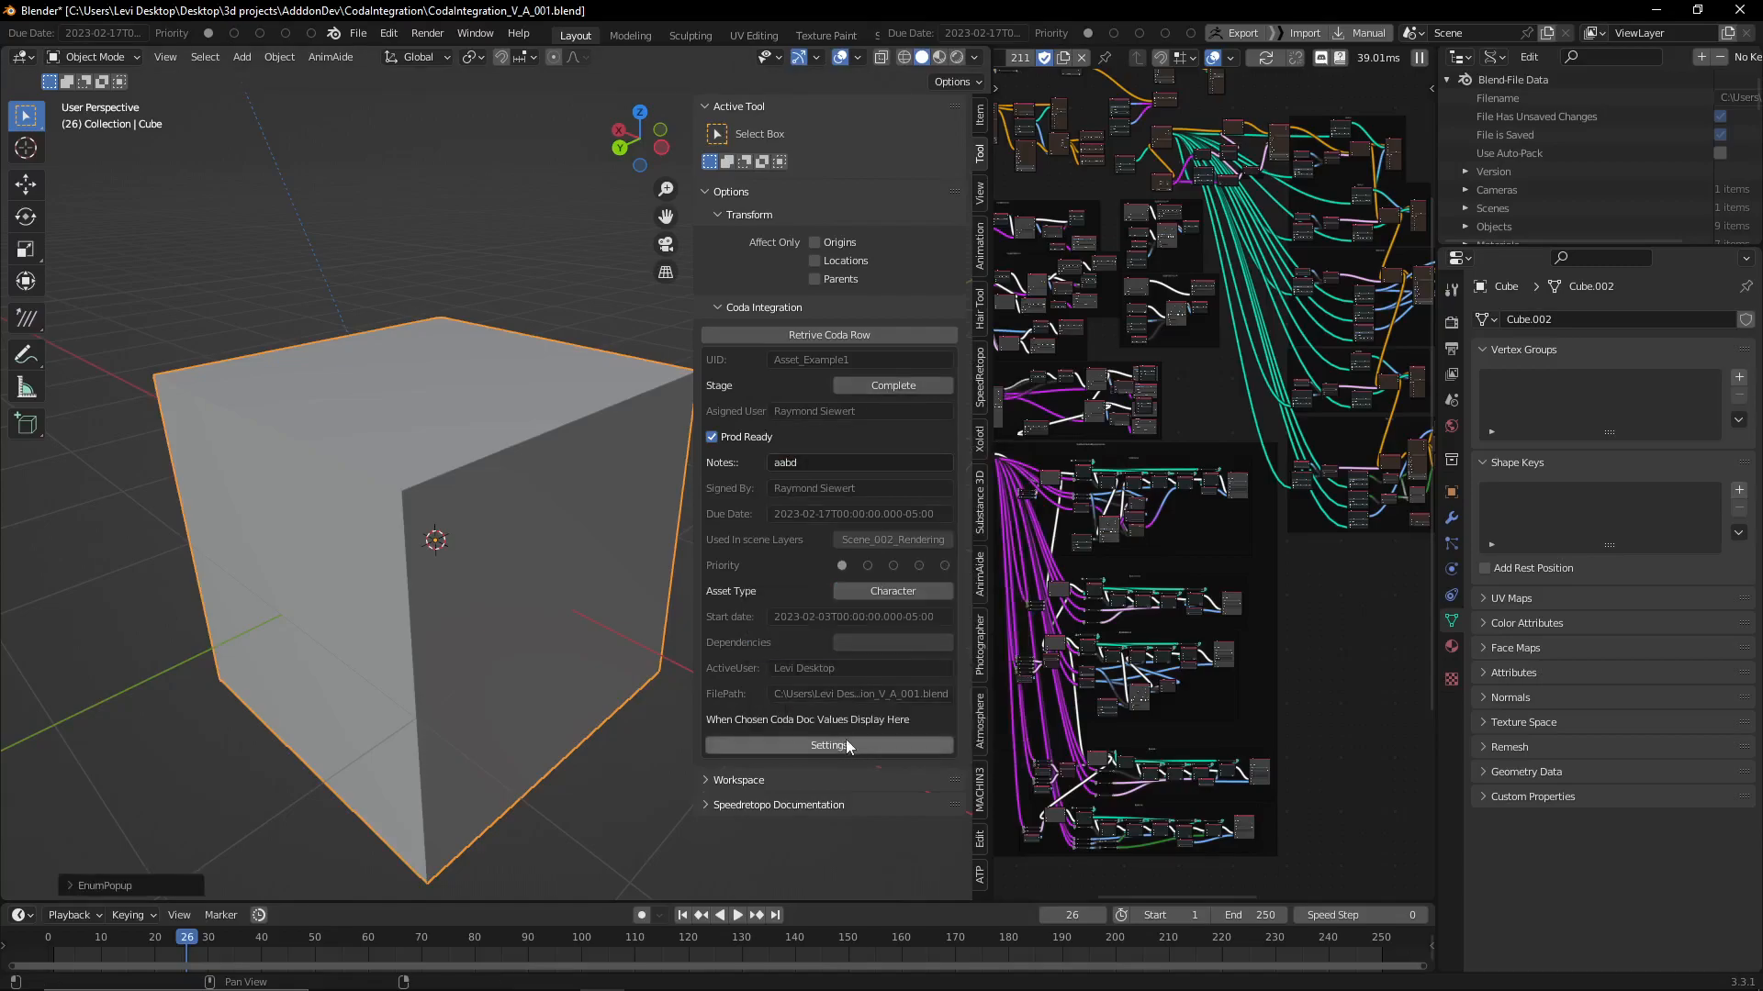
left_click(883, 751)
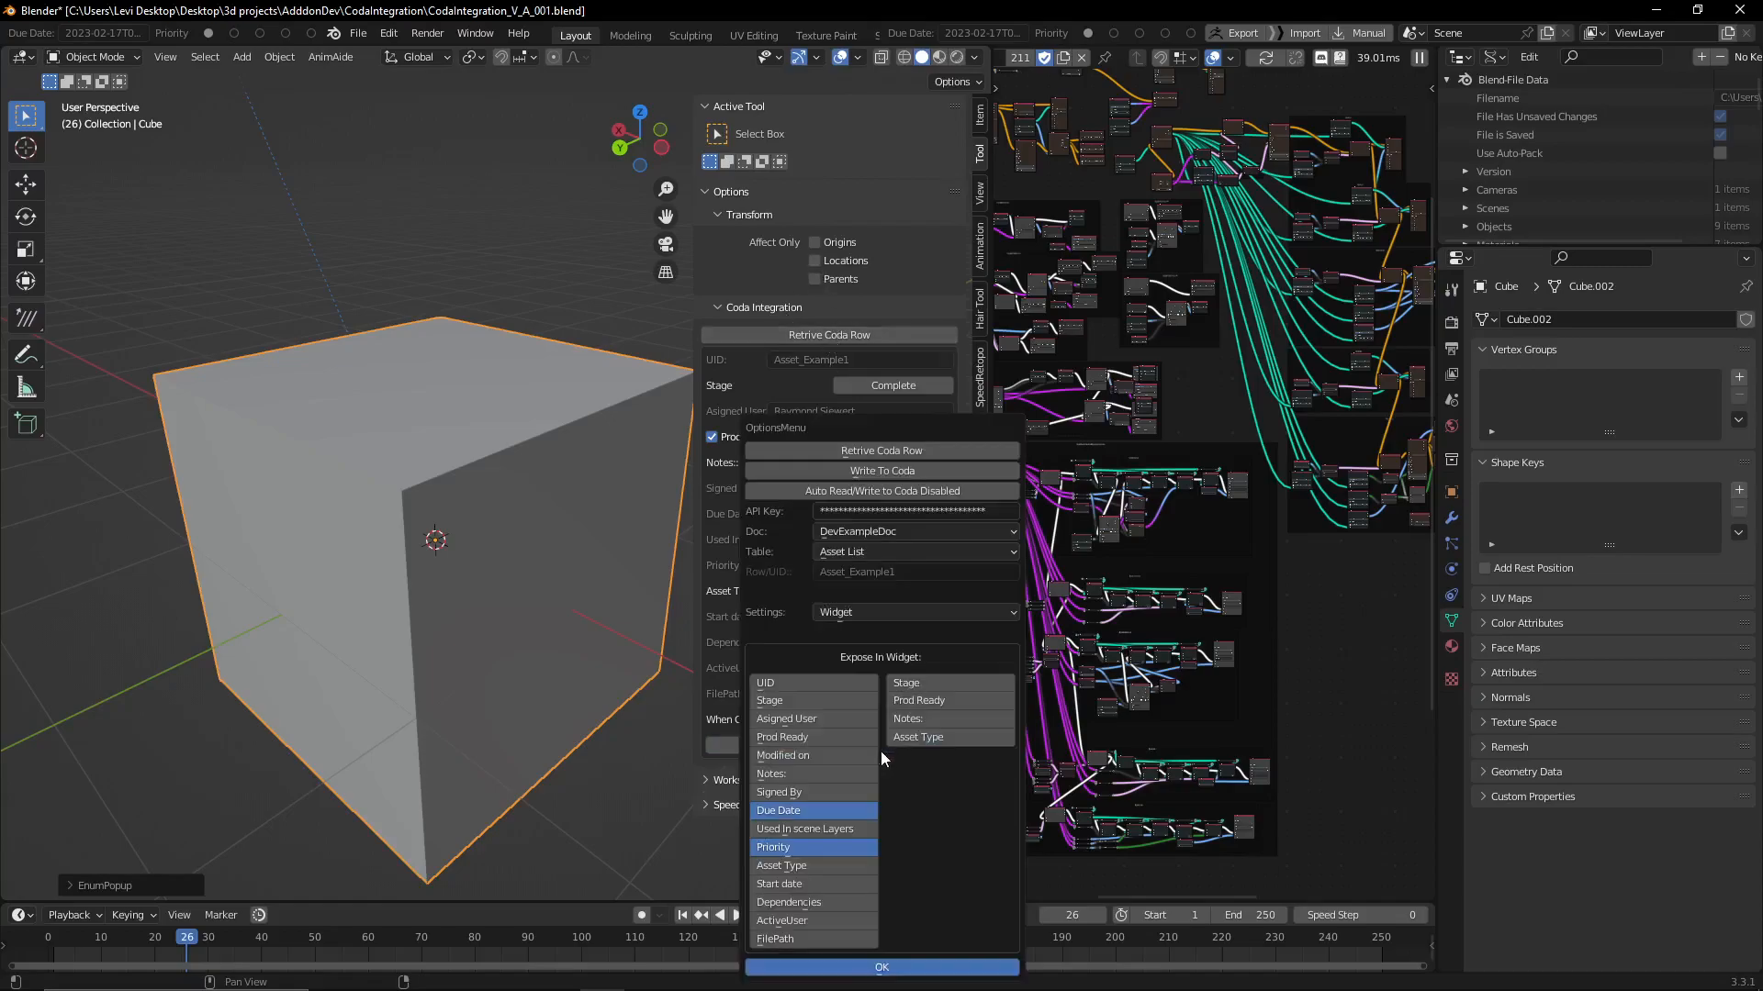
left_click(893, 472)
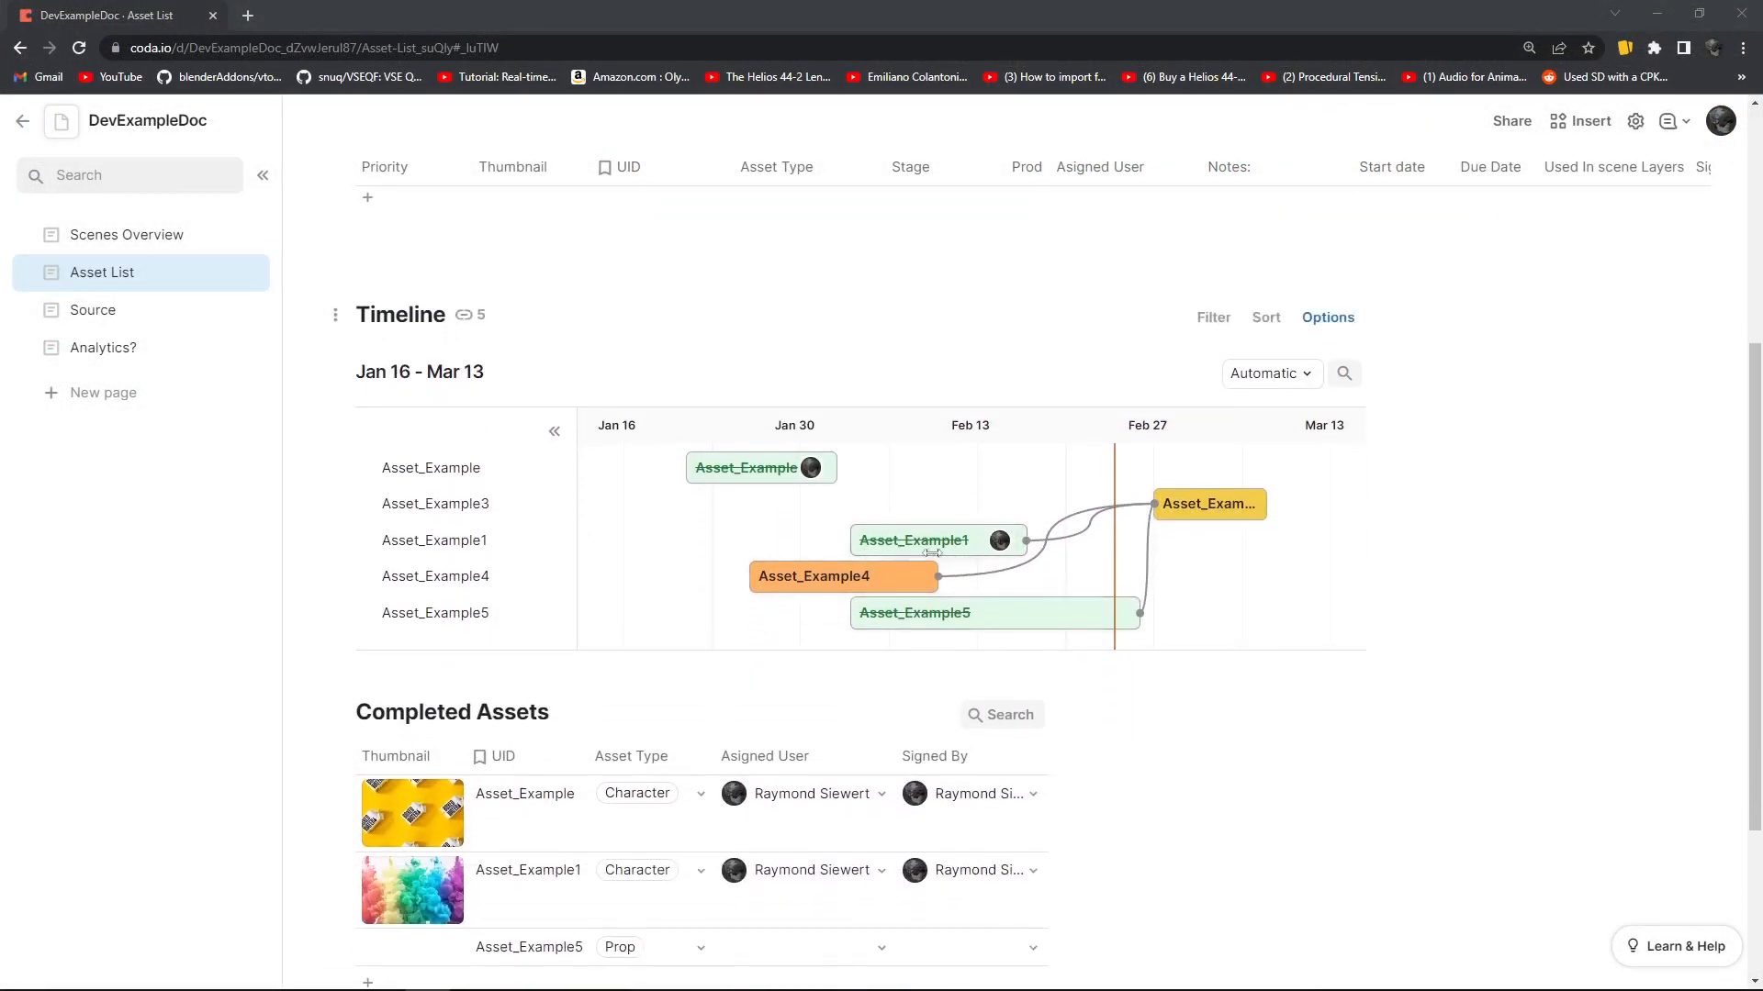
In the Coda document, check the Asset List's Timeline, Completed Assets and Assets To Do tables for the Asset_Example1 update
mouse_move(947, 549)
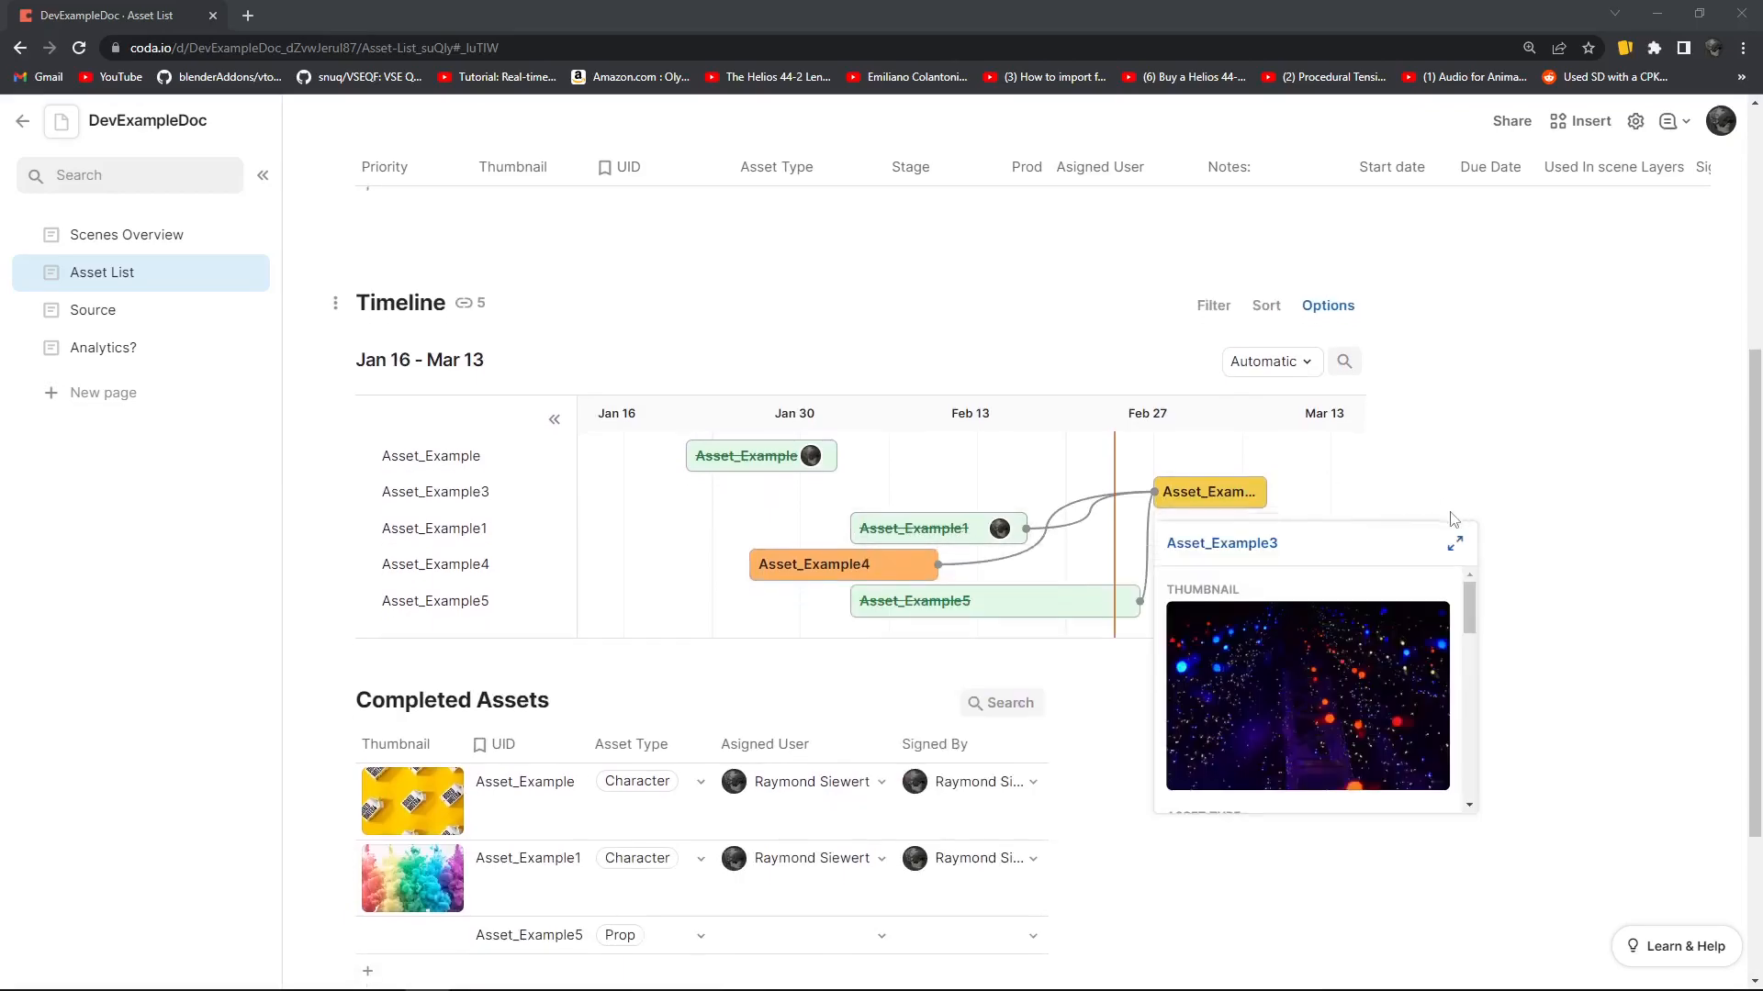
scroll(1124, 550, "down", 3)
scroll(1084, 804, "up", 7)
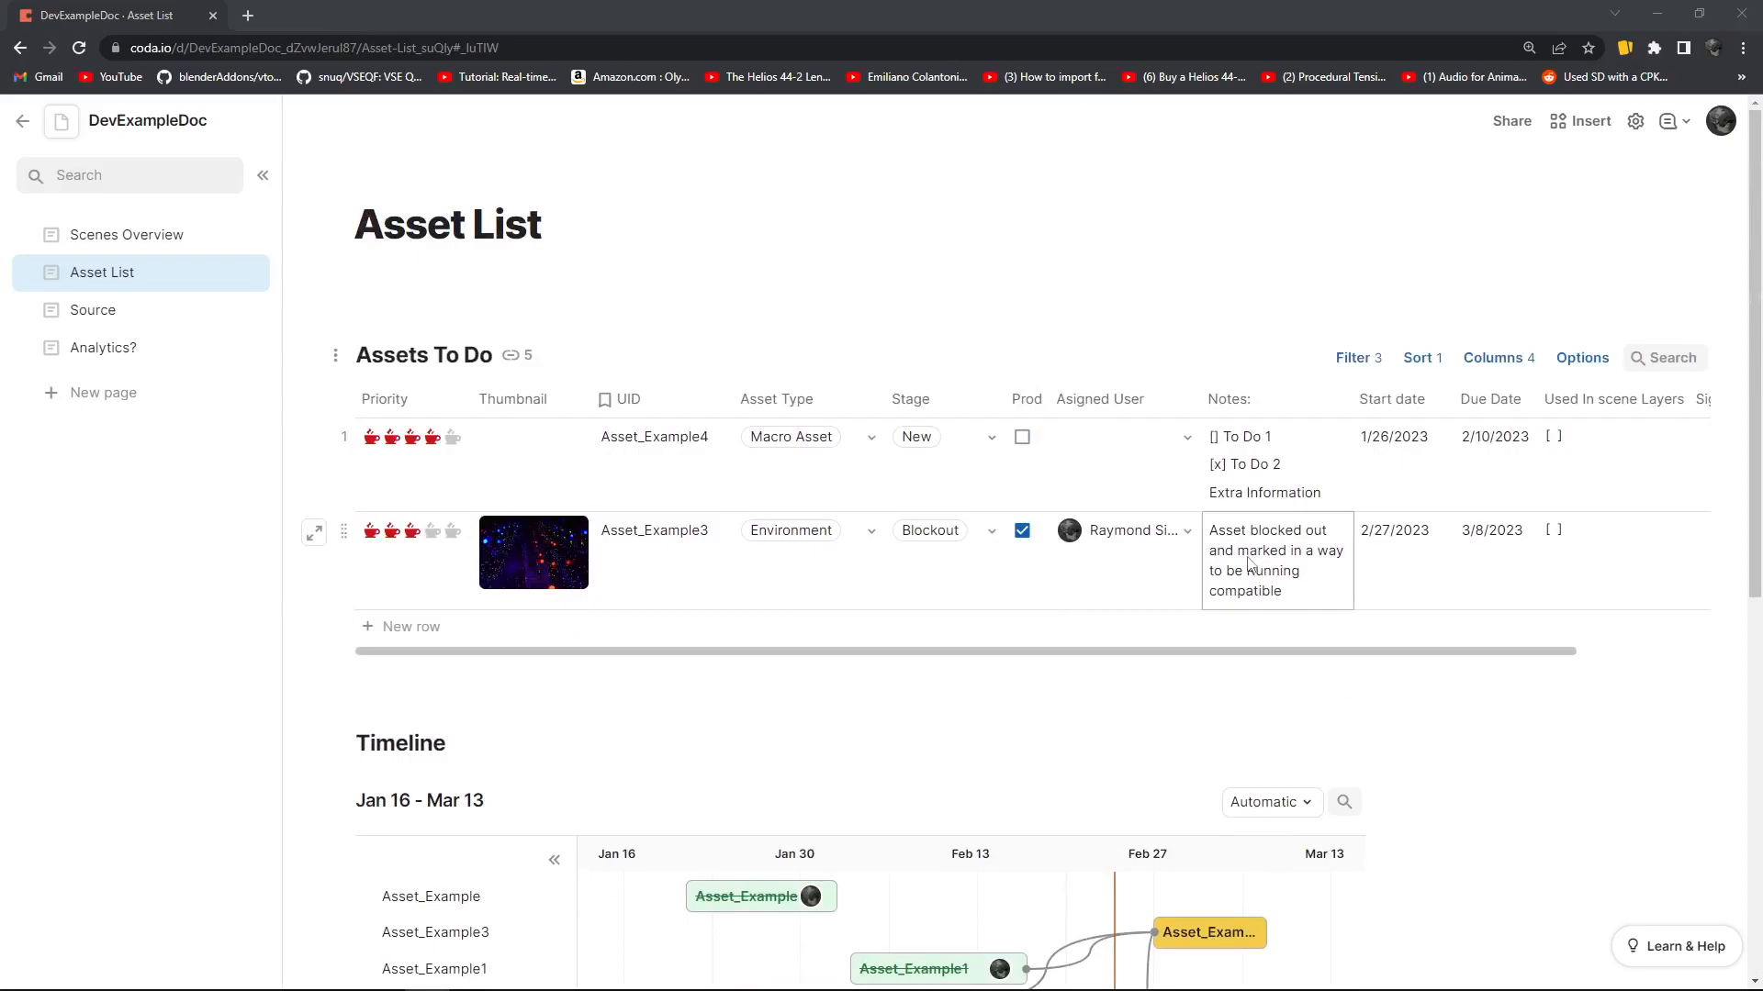
scroll(1184, 559, "down", 2)
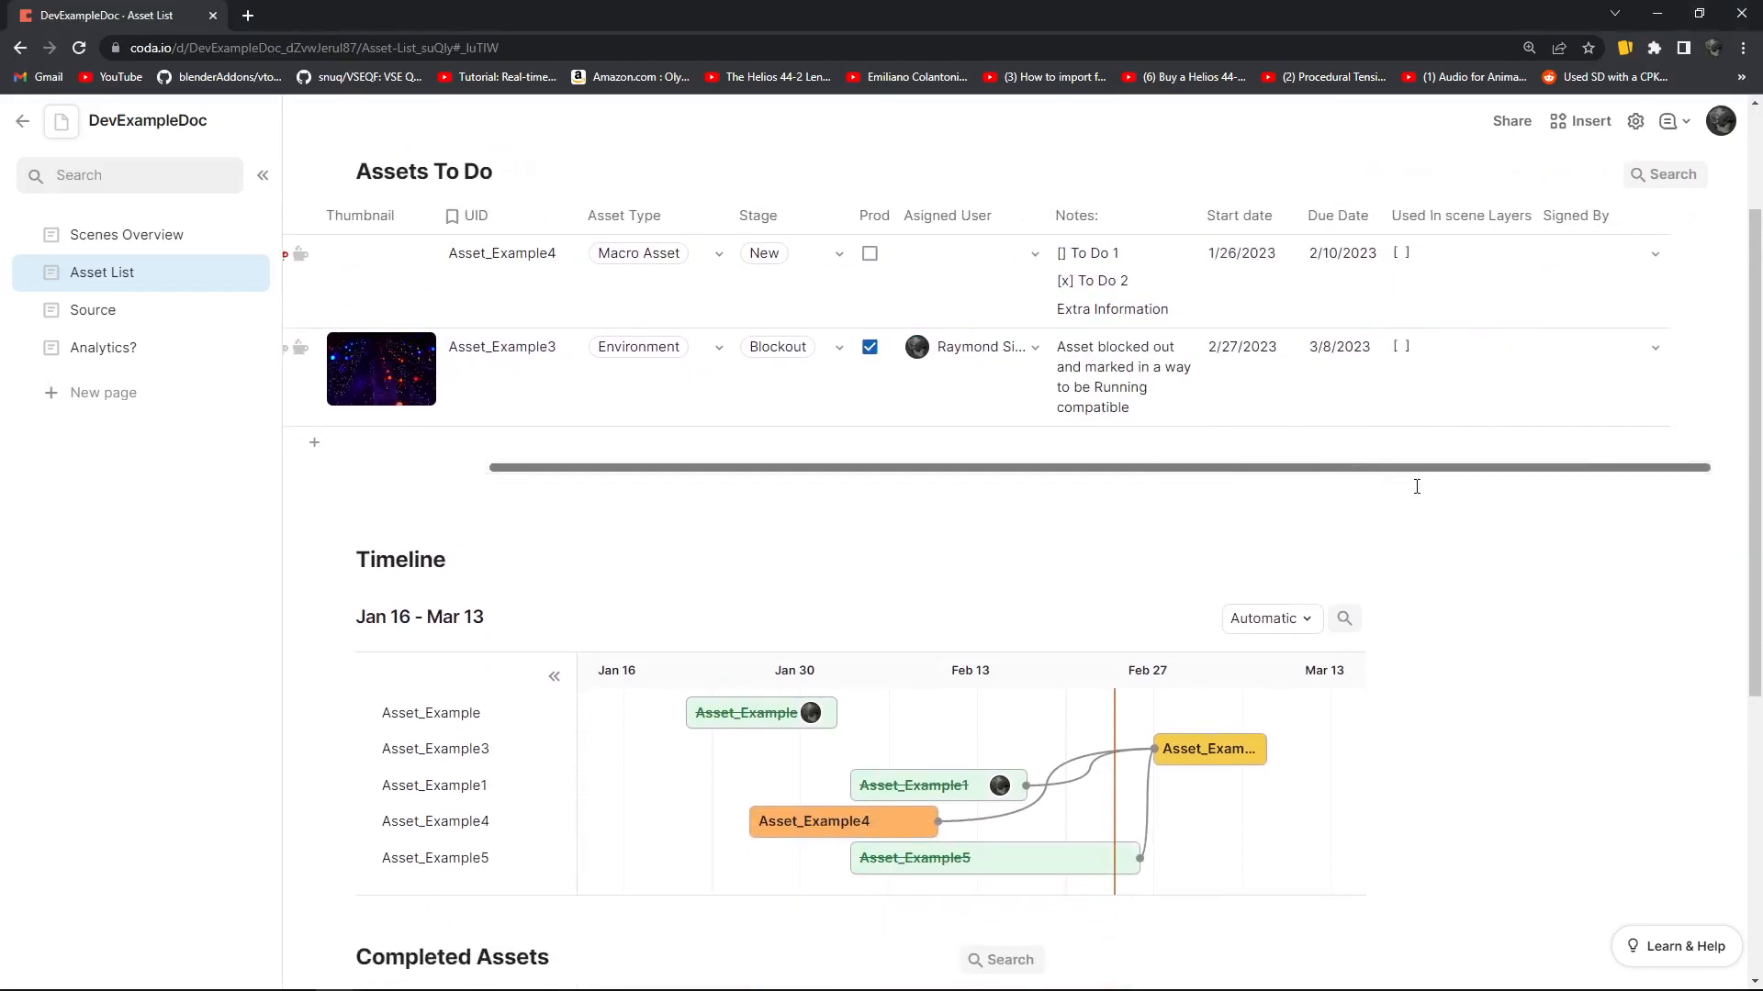
scroll(1193, 551, "up", 2)
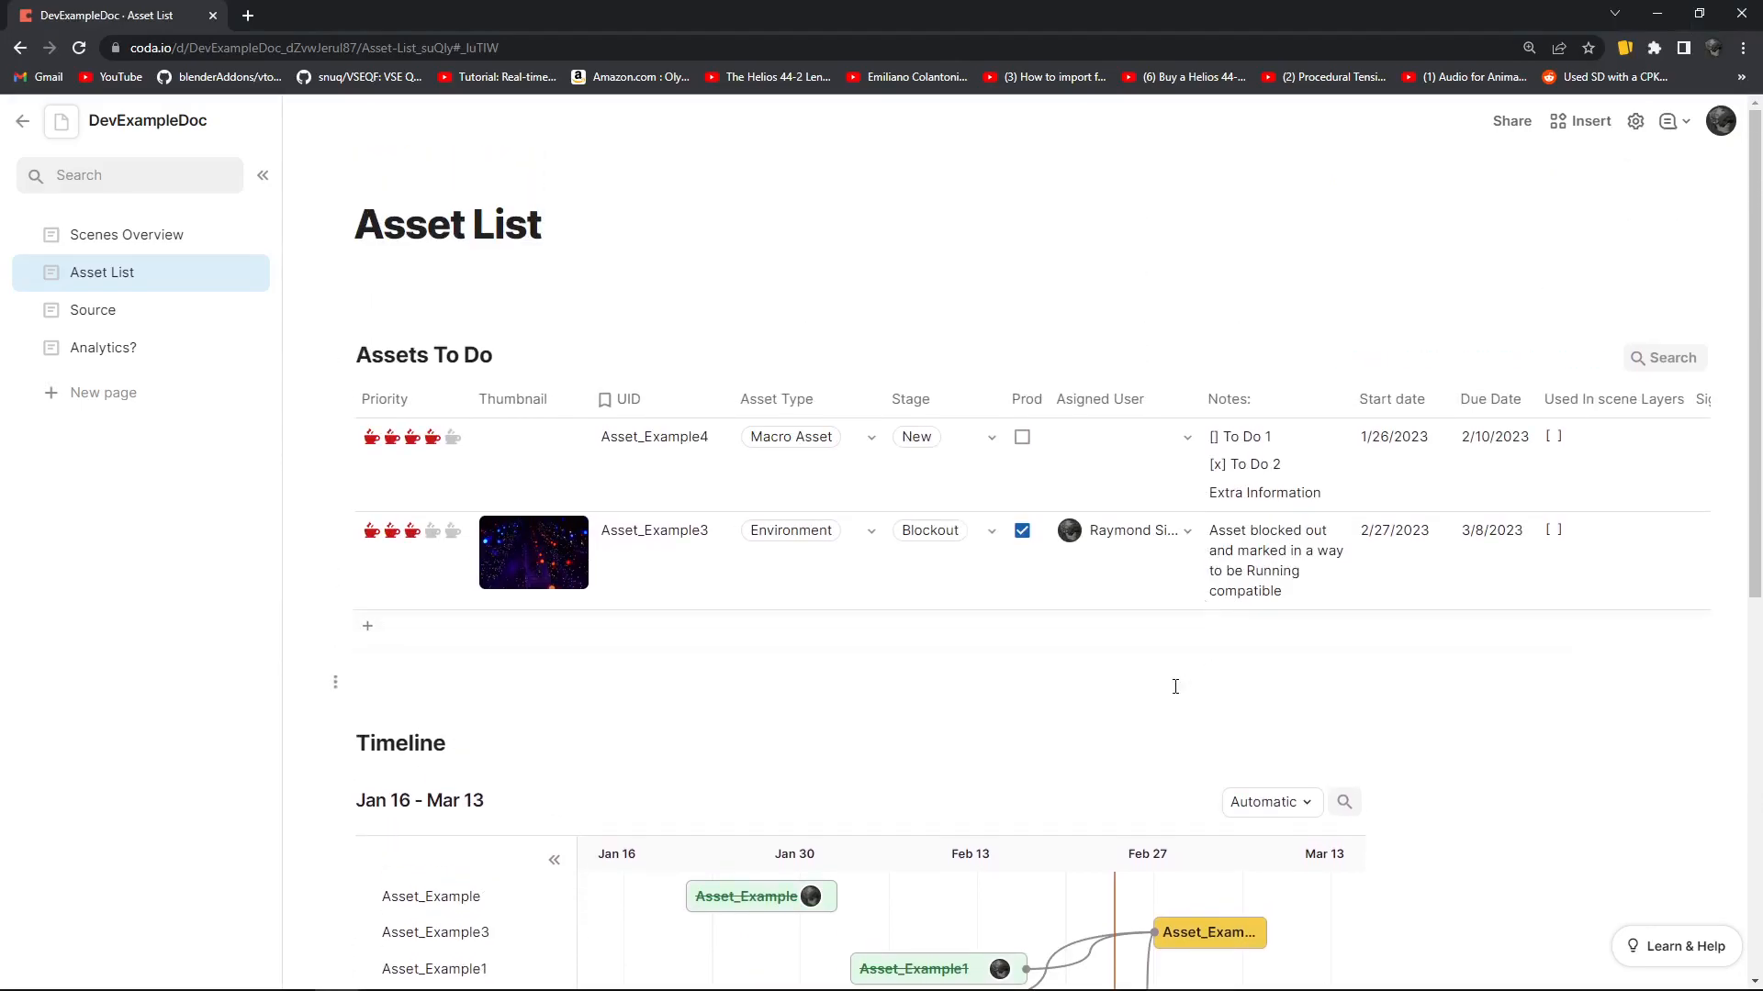